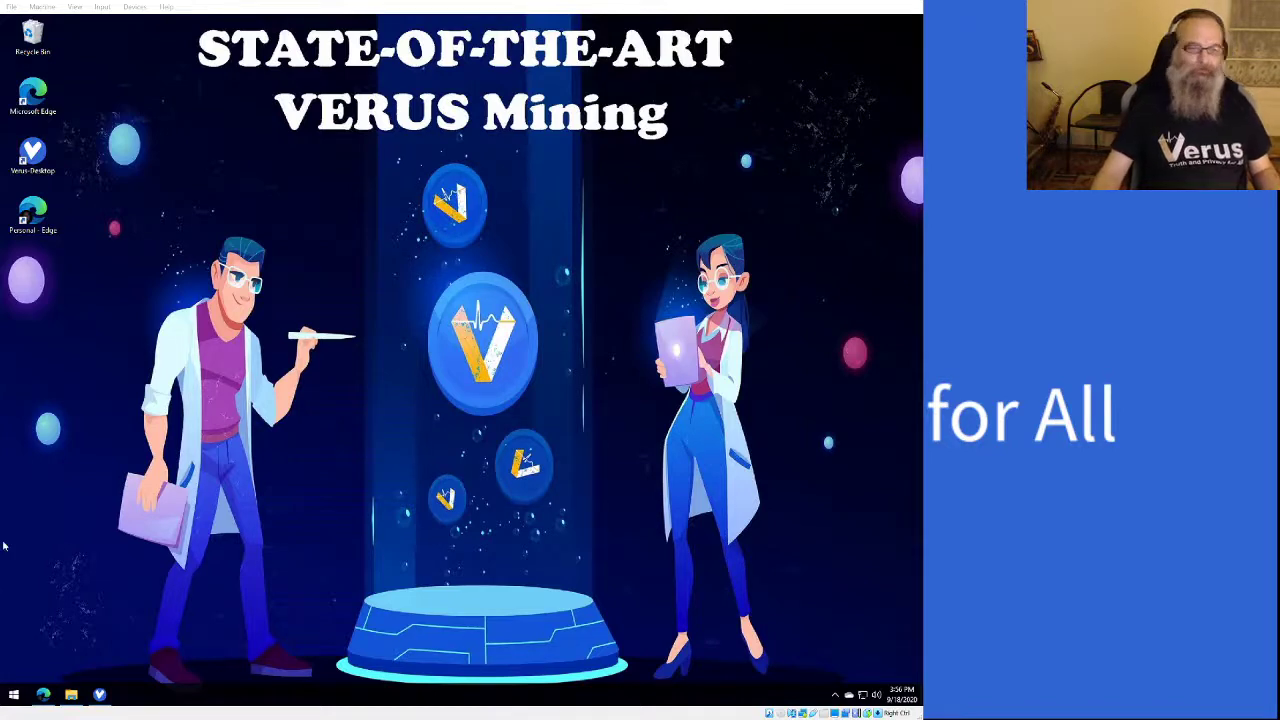
Step: Restore the Verus Desktop wallet window from the taskbar
{"action": "left_click", "coordinate": [99, 694]}
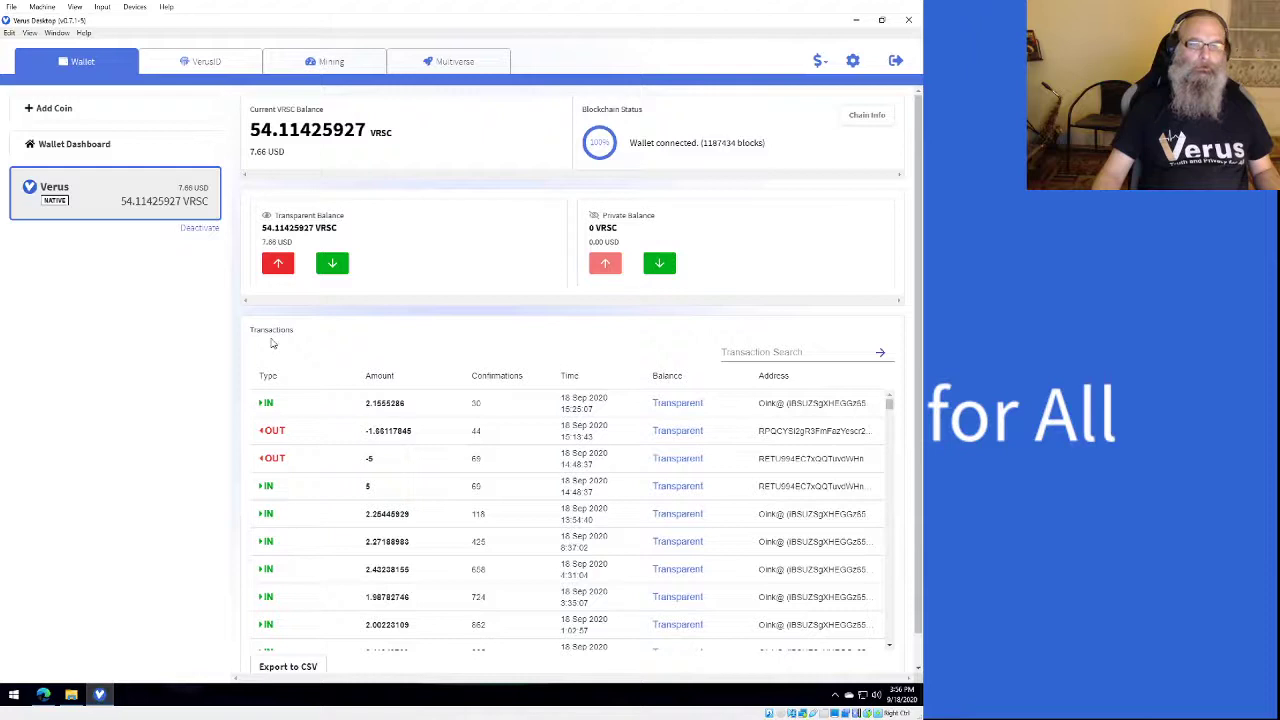
Step: Check the VerusID tab, minimize the wallet and bring up the Verus wiki in Edge
{"action": "left_click", "coordinate": [185, 66]}
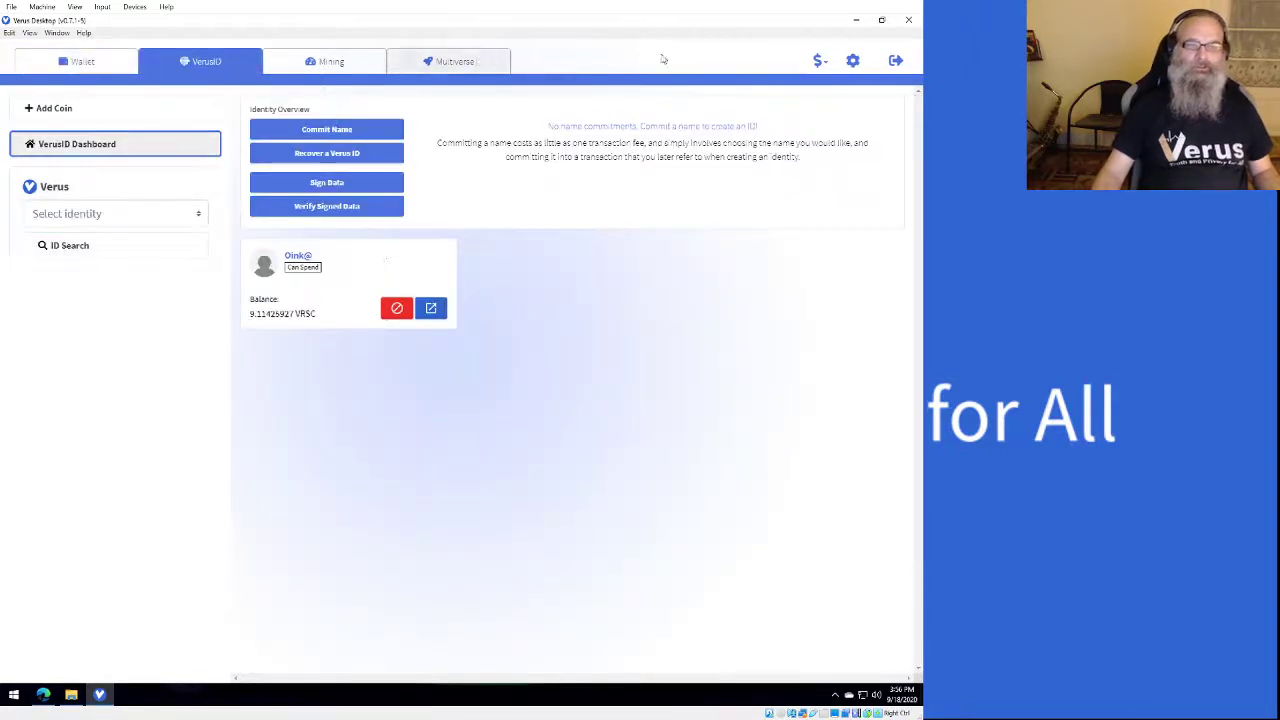
{"action": "left_click", "coordinate": [862, 22]}
{"action": "left_click", "coordinate": [43, 697]}
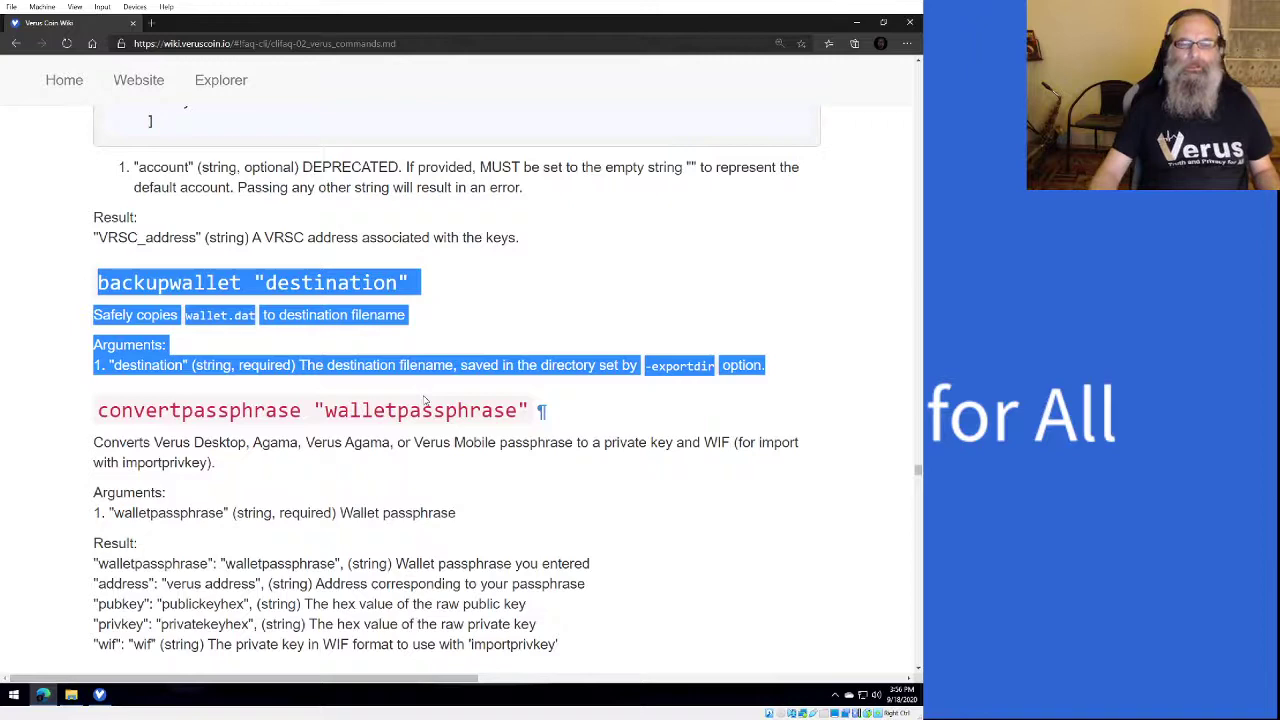
Step: Run backupwallet "VideoDemoExport" in the Coin Settings native terminal
{"action": "left_click", "coordinate": [858, 23]}
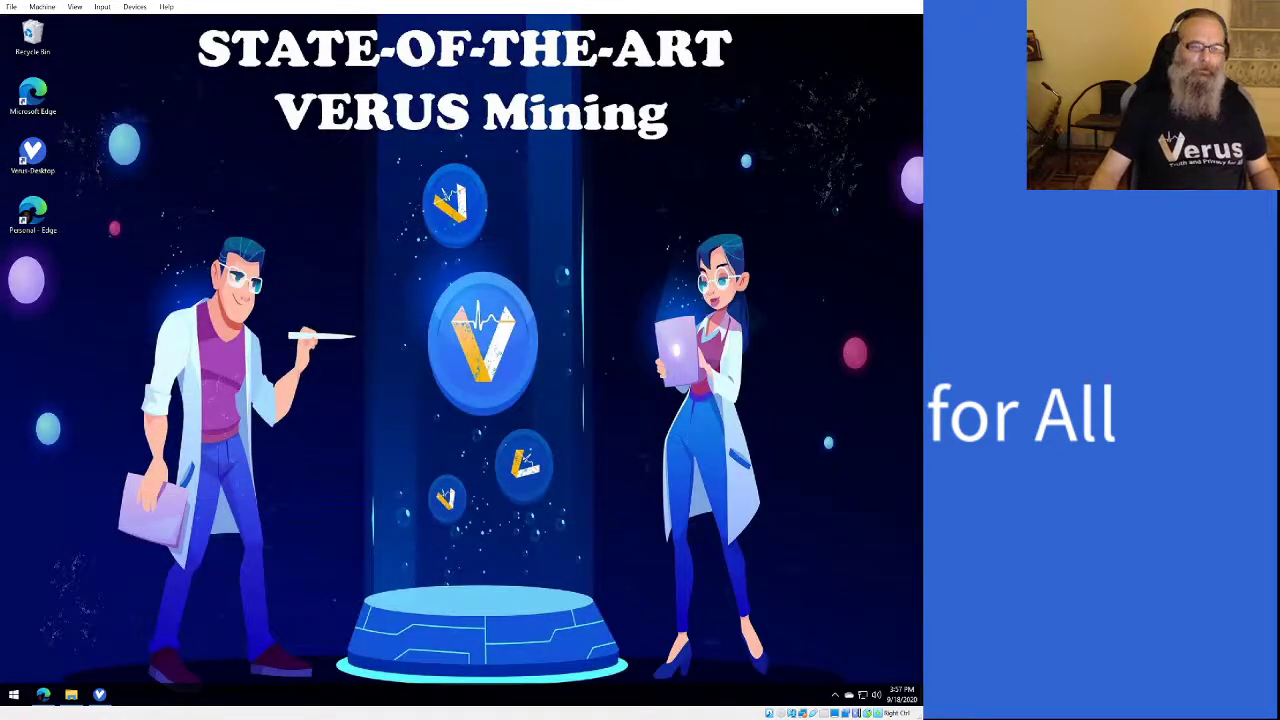
{"action": "left_click", "coordinate": [100, 695]}
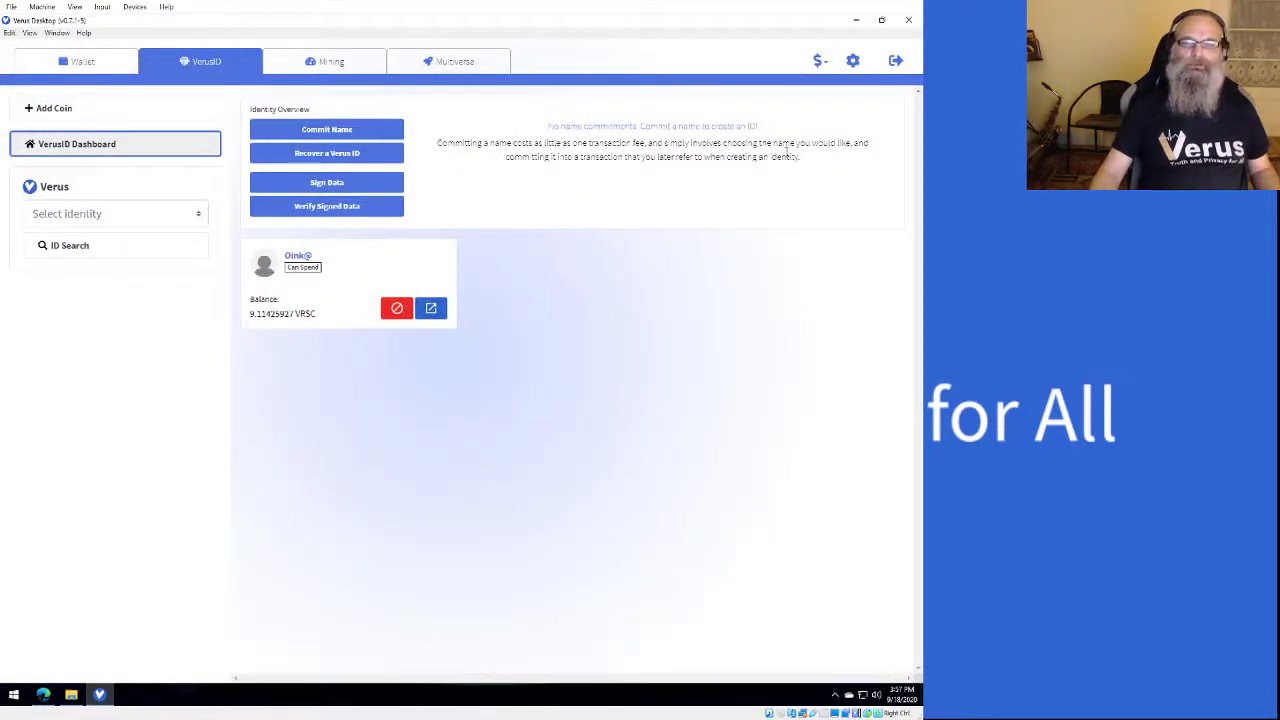
{"action": "left_click", "coordinate": [851, 61]}
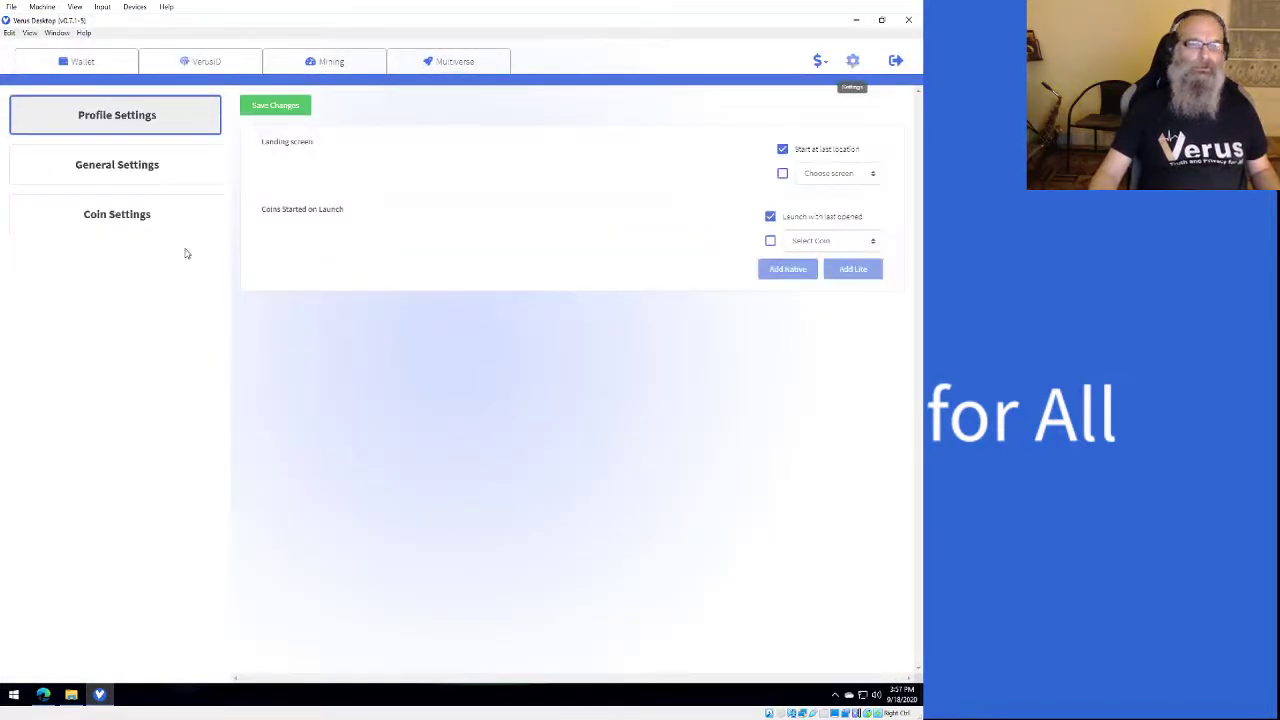
{"action": "left_click", "coordinate": [117, 218]}
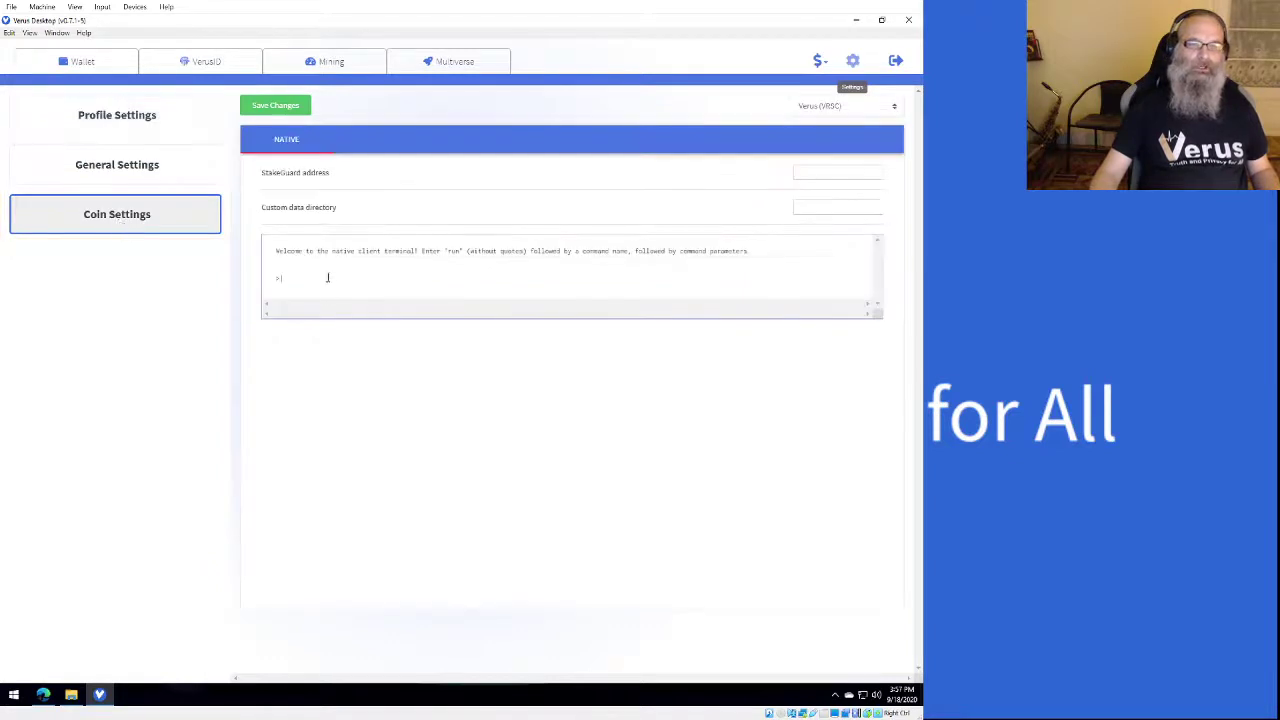
{"action": "key", "text": "ctrl+v"}
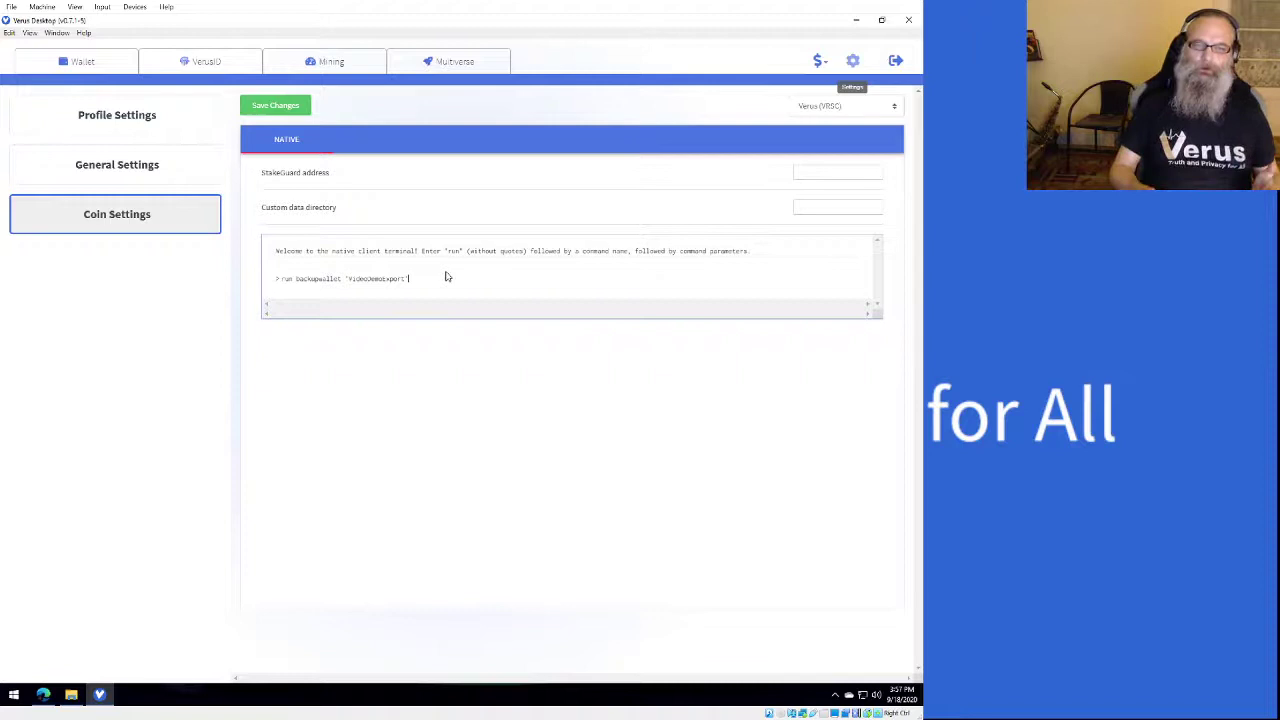
{"action": "key", "text": "Return"}
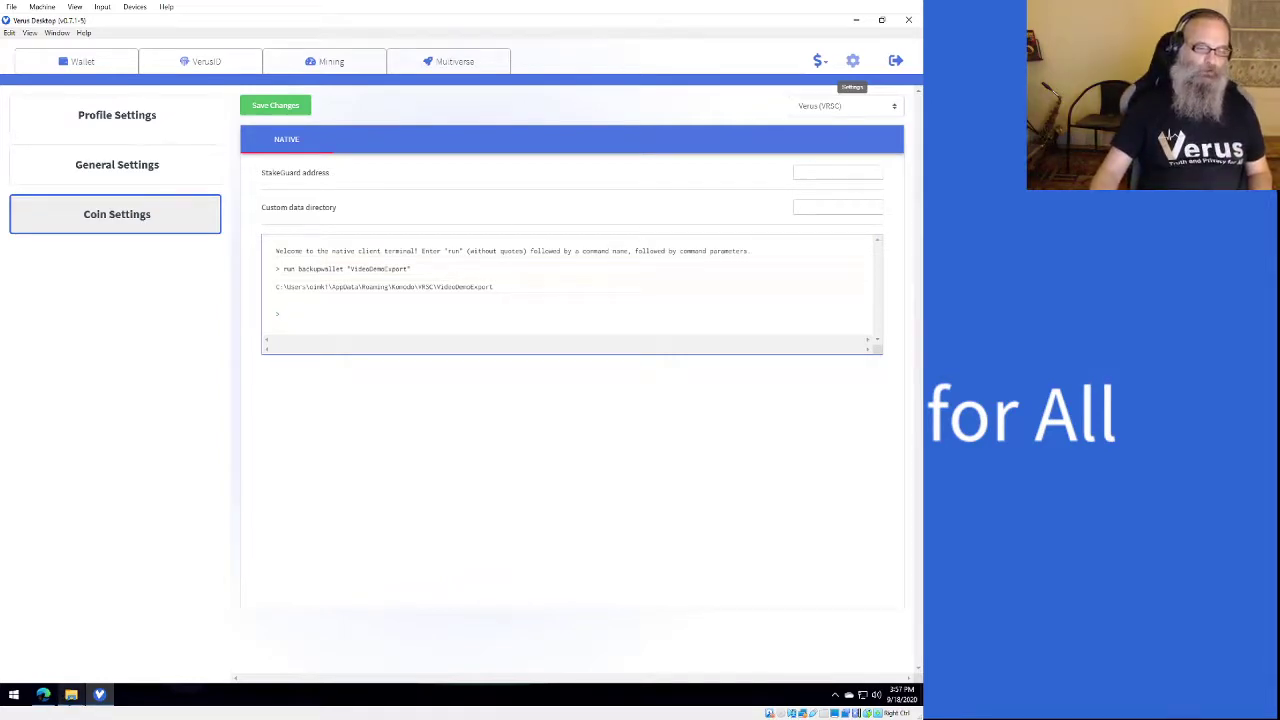
Step: Drag VideoDemoExport from the VRSC folder onto Documents, leaving wallet.dat in place
{"action": "left_click", "coordinate": [71, 694]}
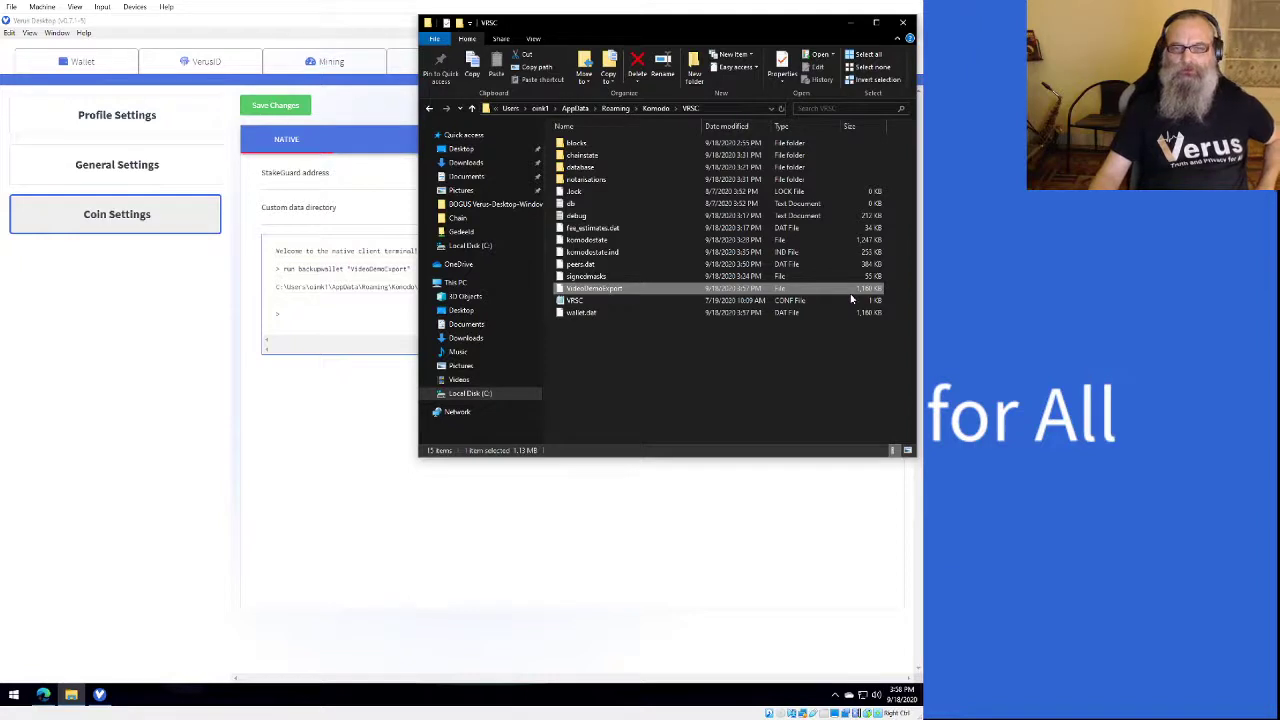
{"action": "left_click", "coordinate": [582, 314]}
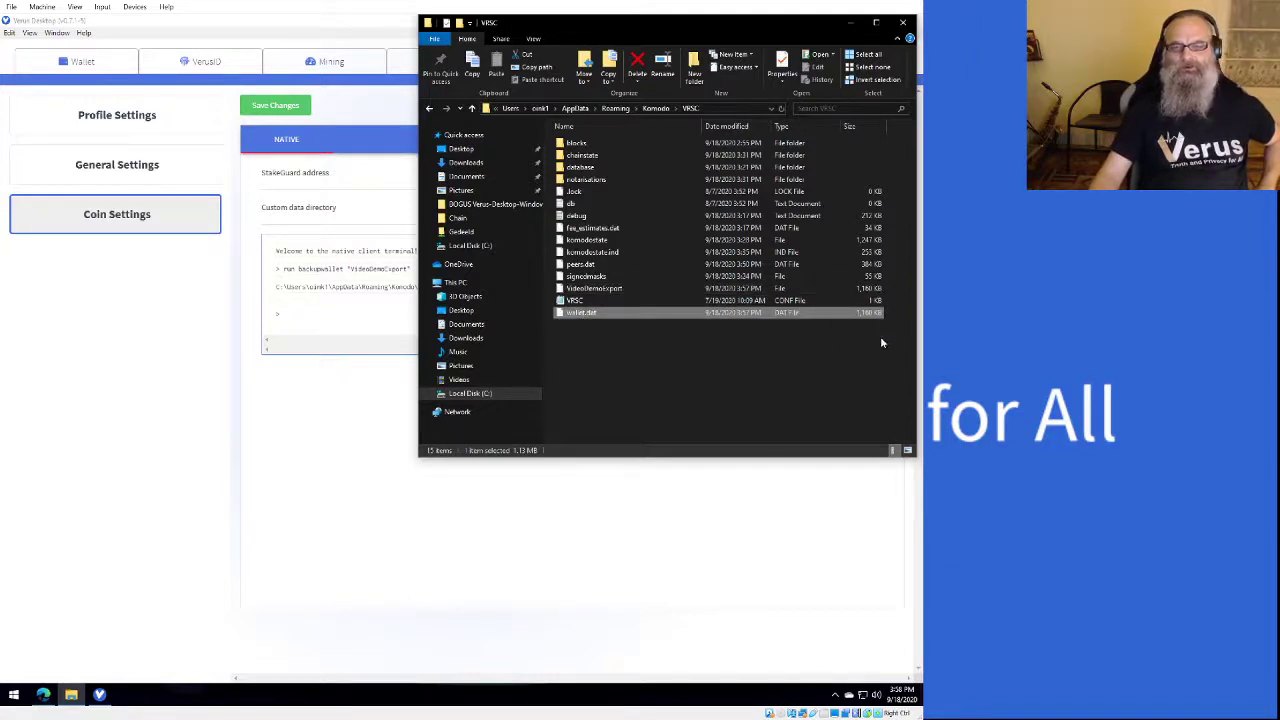
{"action": "left_click", "coordinate": [640, 288]}
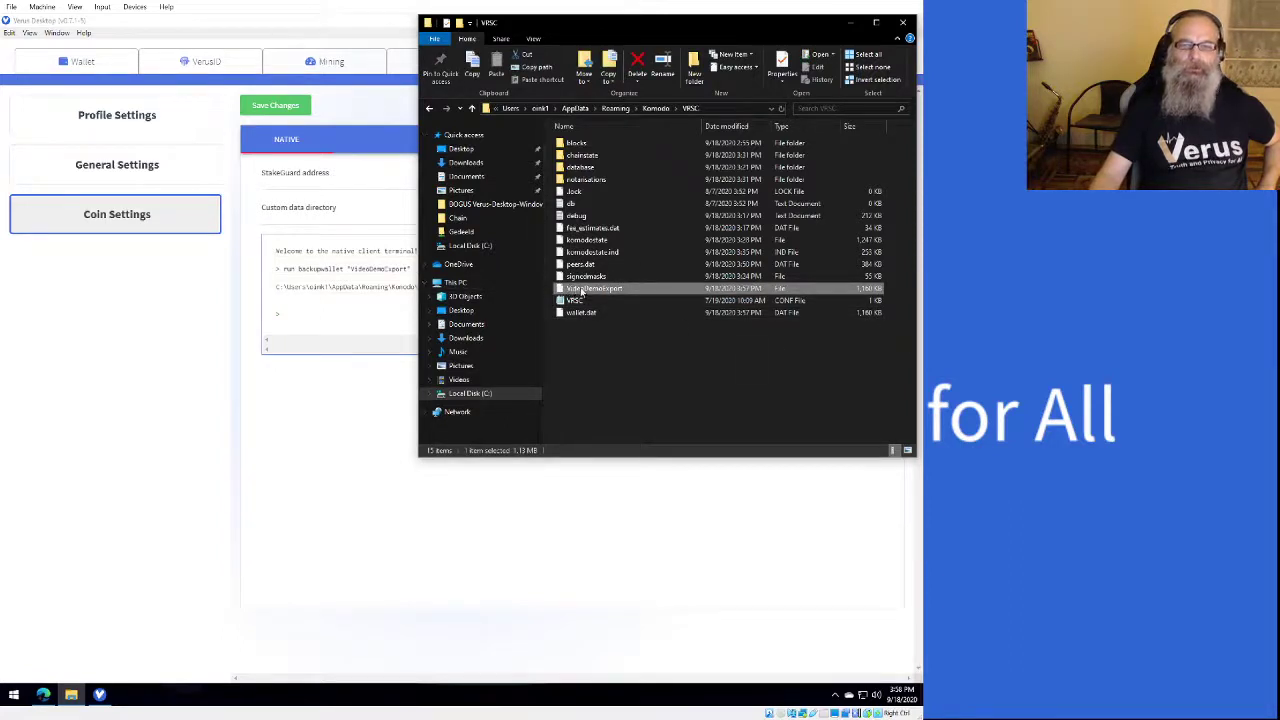
{"action": "mouse_move", "coordinate": [581, 292]}
{"action": "left_mouse_down"}
{"action": "mouse_move", "coordinate": [477, 405]}
{"action": "mouse_move", "coordinate": [500, 222]}
{"action": "mouse_move", "coordinate": [491, 330]}
{"action": "left_mouse_up"}
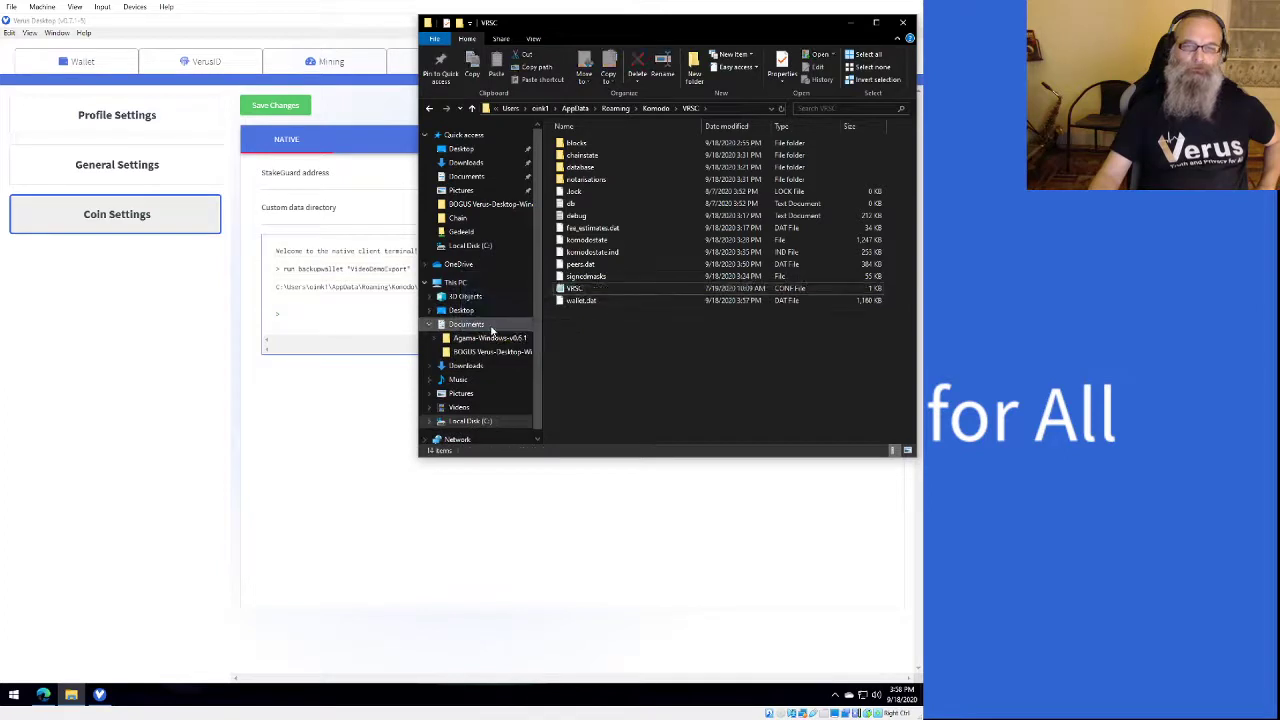
Step: Open Documents and select VideoDemoExport to check its size
{"action": "left_click", "coordinate": [491, 330]}
{"action": "left_click", "coordinate": [606, 168]}
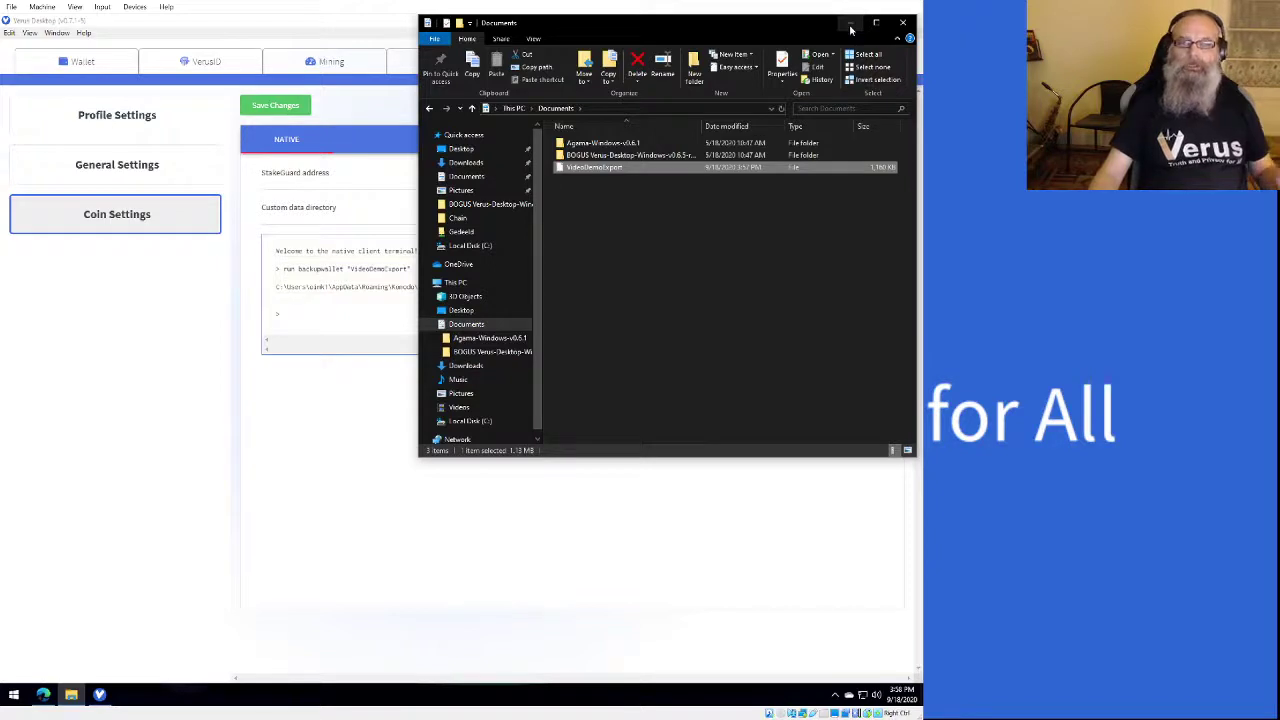
Step: Minimize Explorer and return to the Verus wiki via the wallet dashboard
{"action": "left_click", "coordinate": [849, 26]}
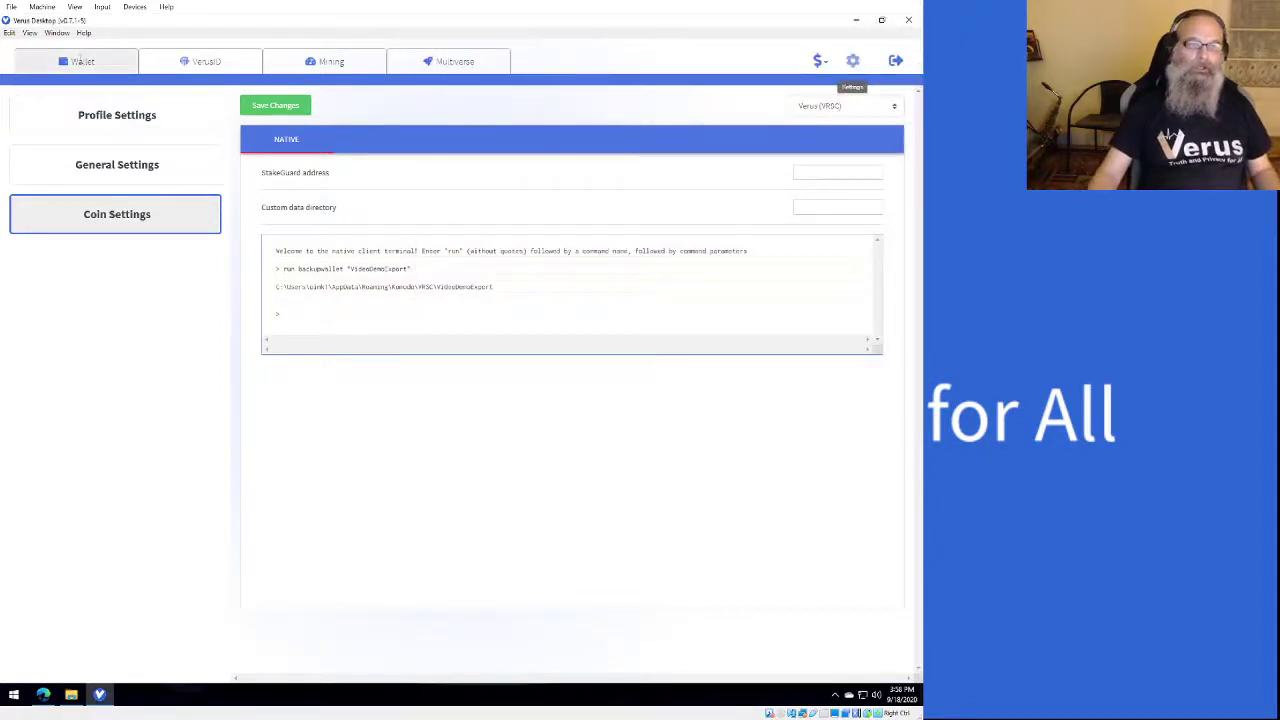
{"action": "left_click", "coordinate": [80, 59]}
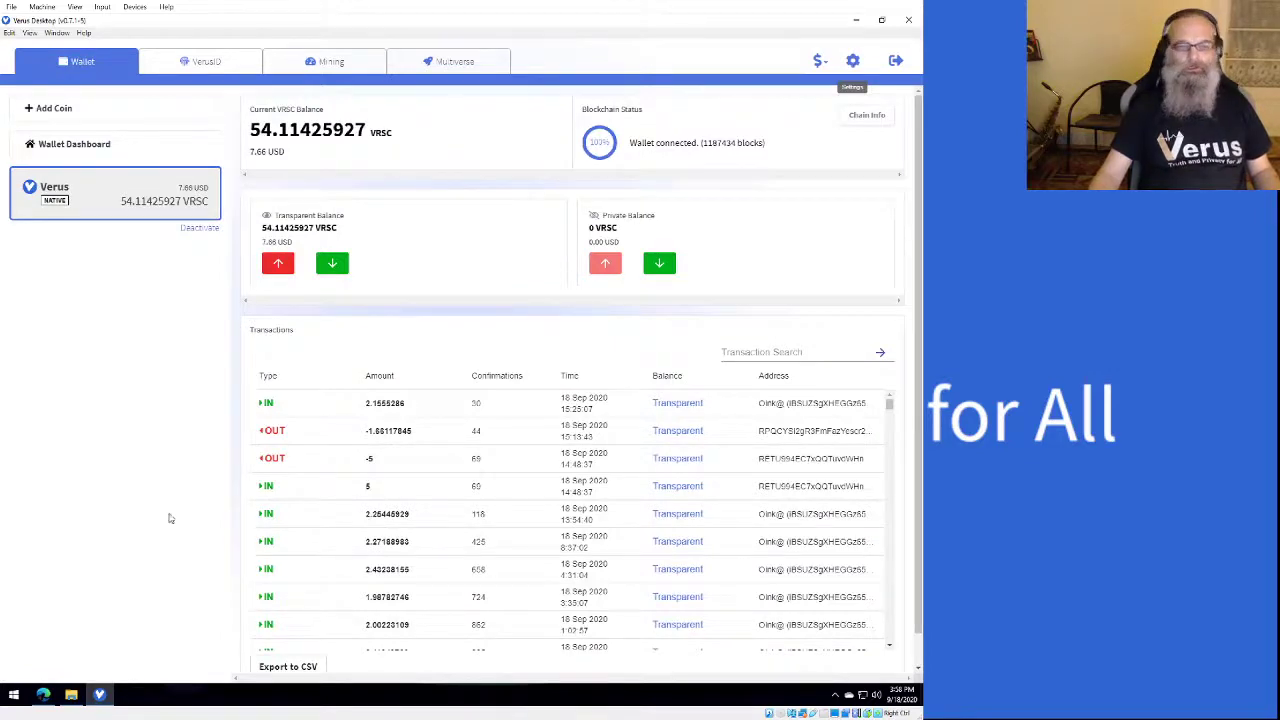
{"action": "left_click", "coordinate": [43, 694]}
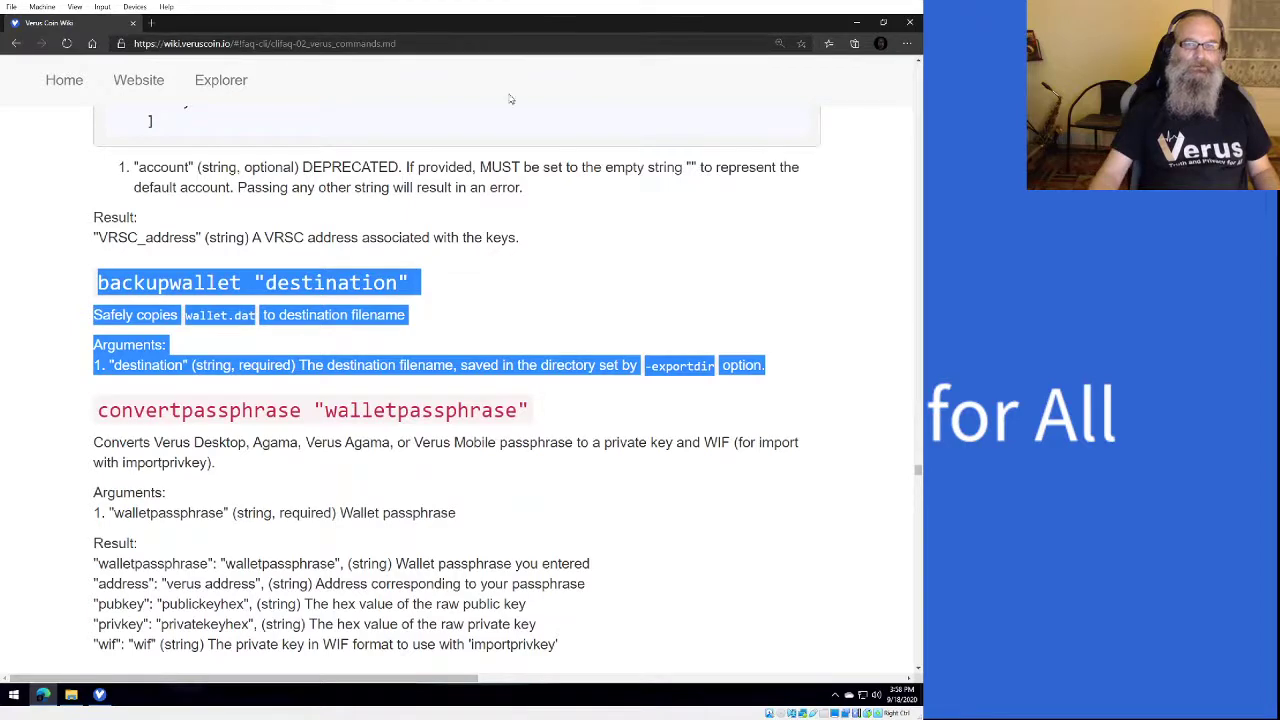
{"action": "left_click", "coordinate": [799, 74]}
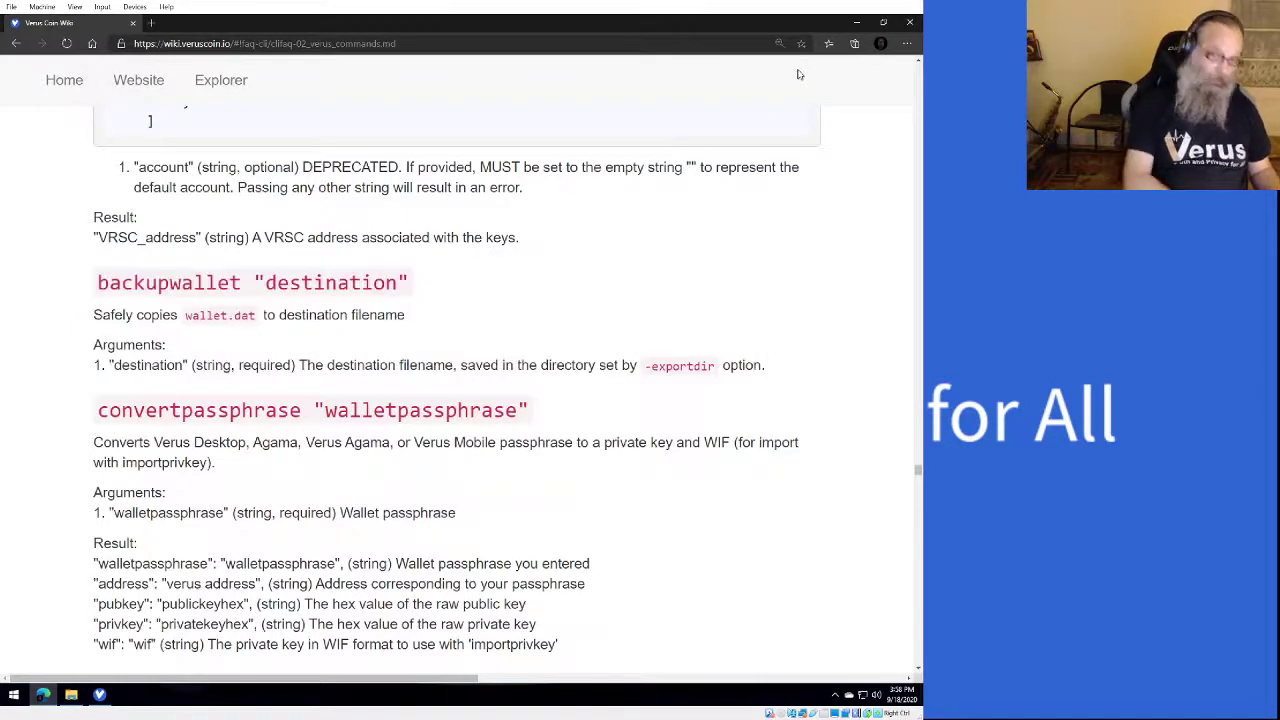
Step: Find the z_exportwallet entry with a page search and select its command name
{"action": "key", "text": "ctrl+f"}
{"action": "type", "text": "g"}
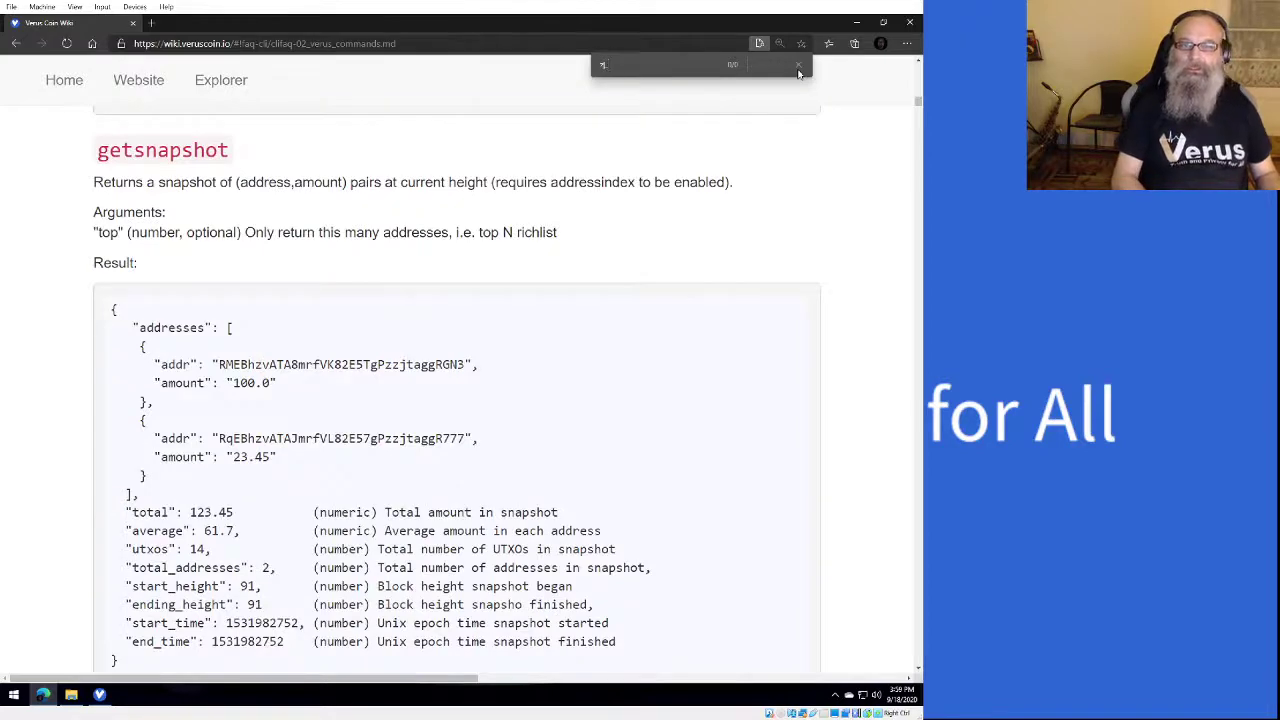
{"action": "type", "text": "_ex"}
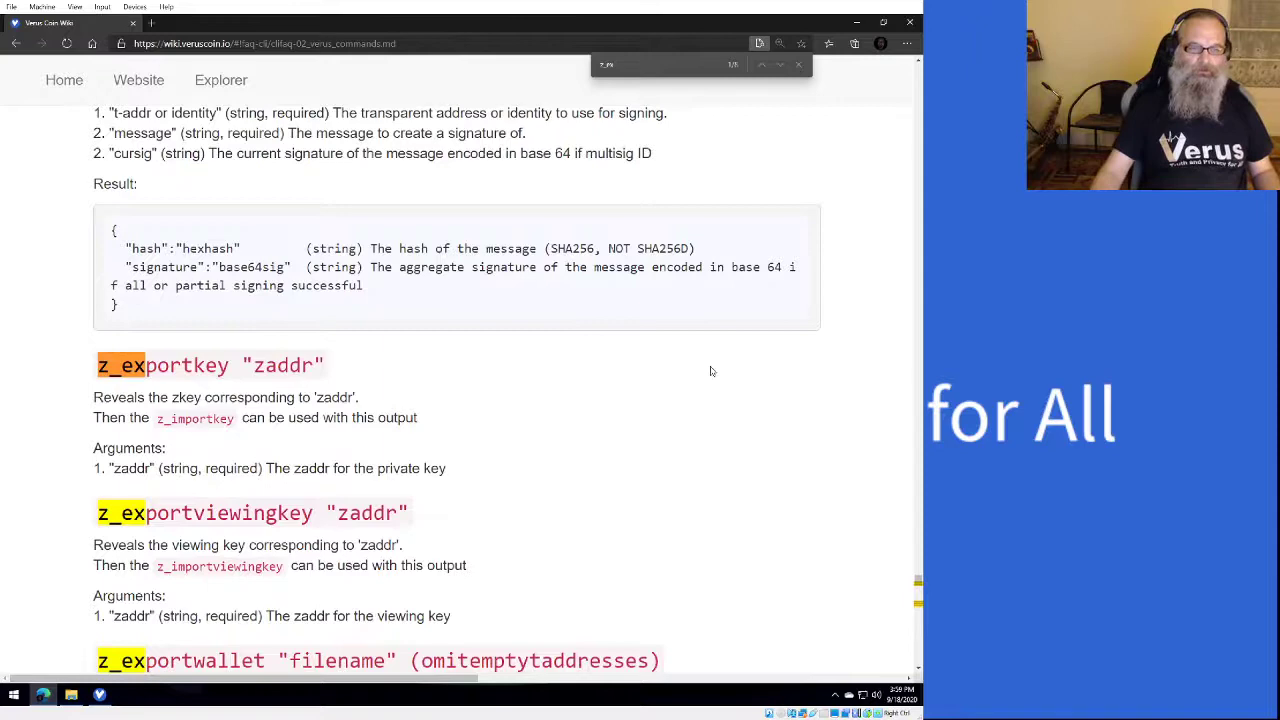
{"action": "left_click", "coordinate": [806, 65]}
{"action": "scroll", "coordinate": [730, 460], "scroll_direction": "down", "scroll_amount": 1}
{"action": "scroll", "coordinate": [730, 460], "scroll_direction": "down", "scroll_amount": 4}
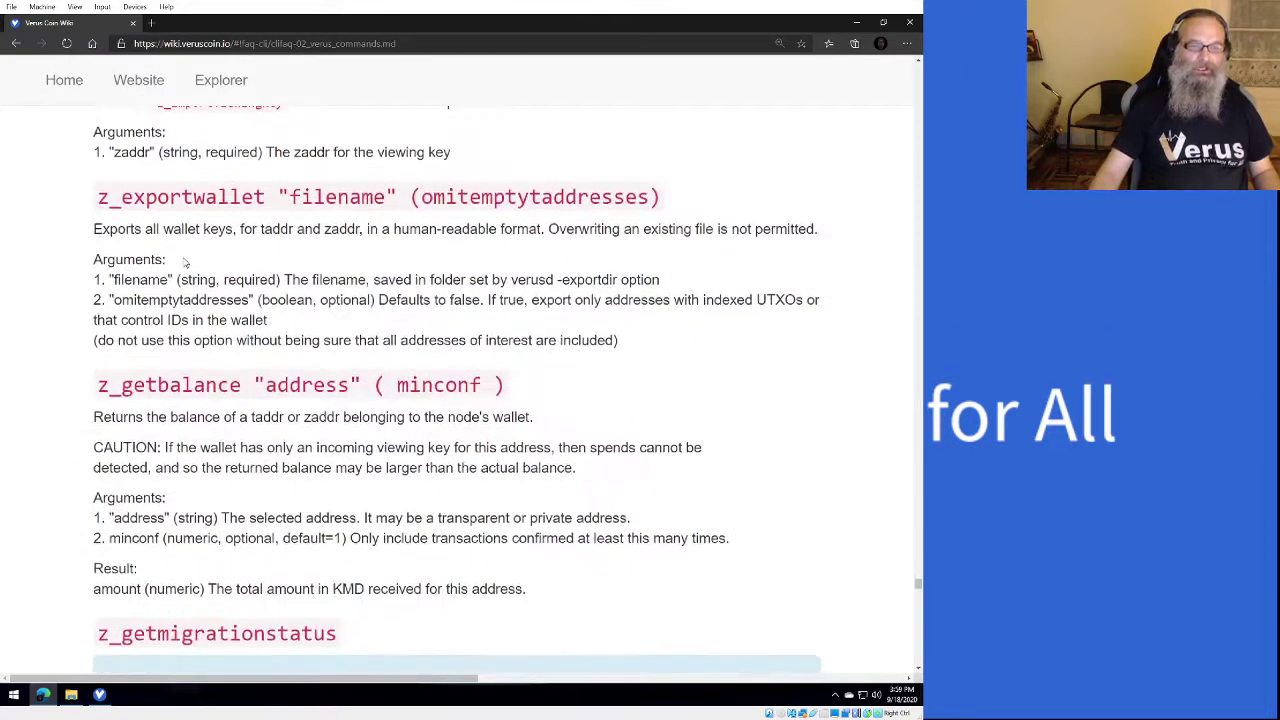
{"action": "left_click_drag", "start_coordinate": [100, 196], "coordinate": [420, 196]}
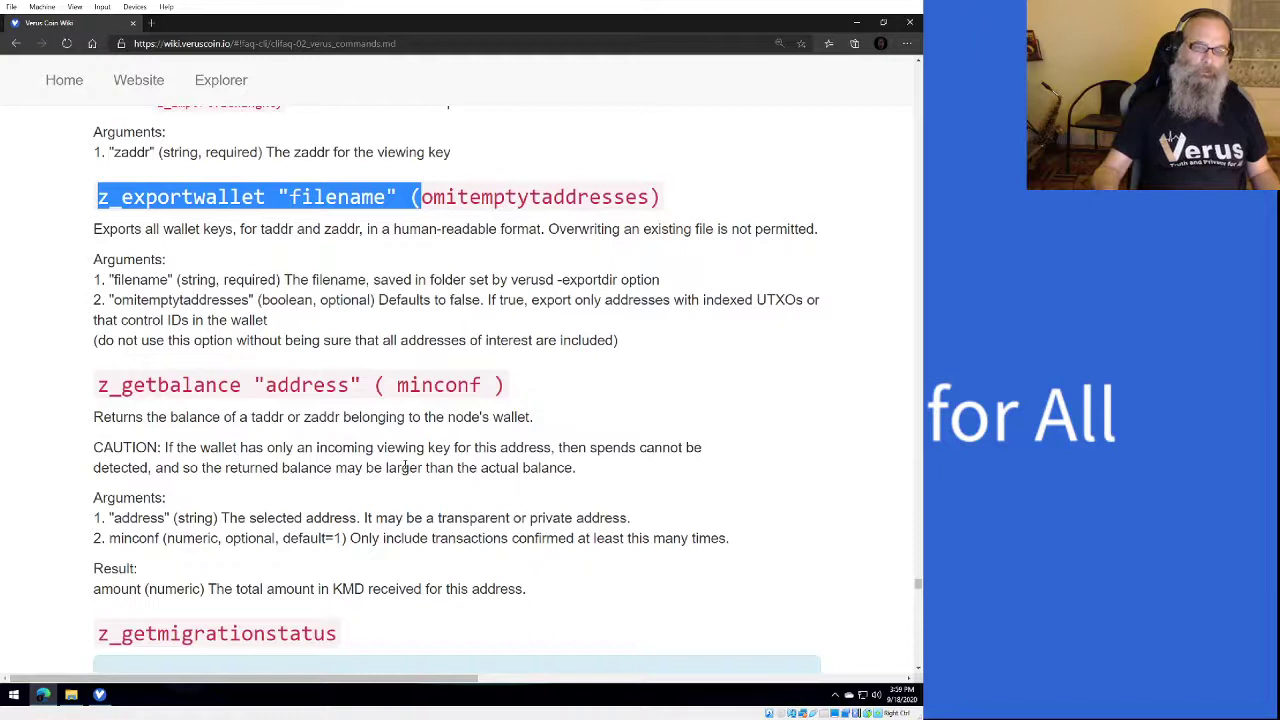
{"action": "mouse_move", "coordinate": [99, 694]}
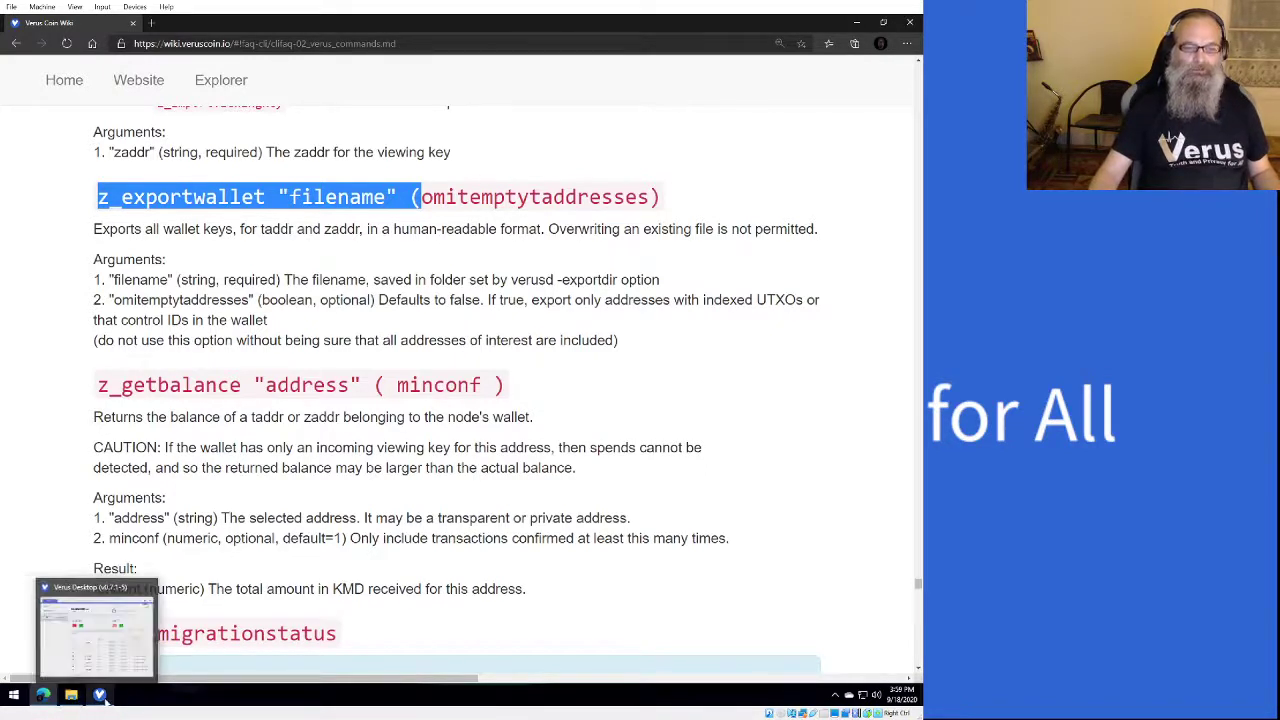
Step: Run z_exportwallet "VerusDemoExport" in the Coin Settings terminal
{"action": "left_click", "coordinate": [100, 695]}
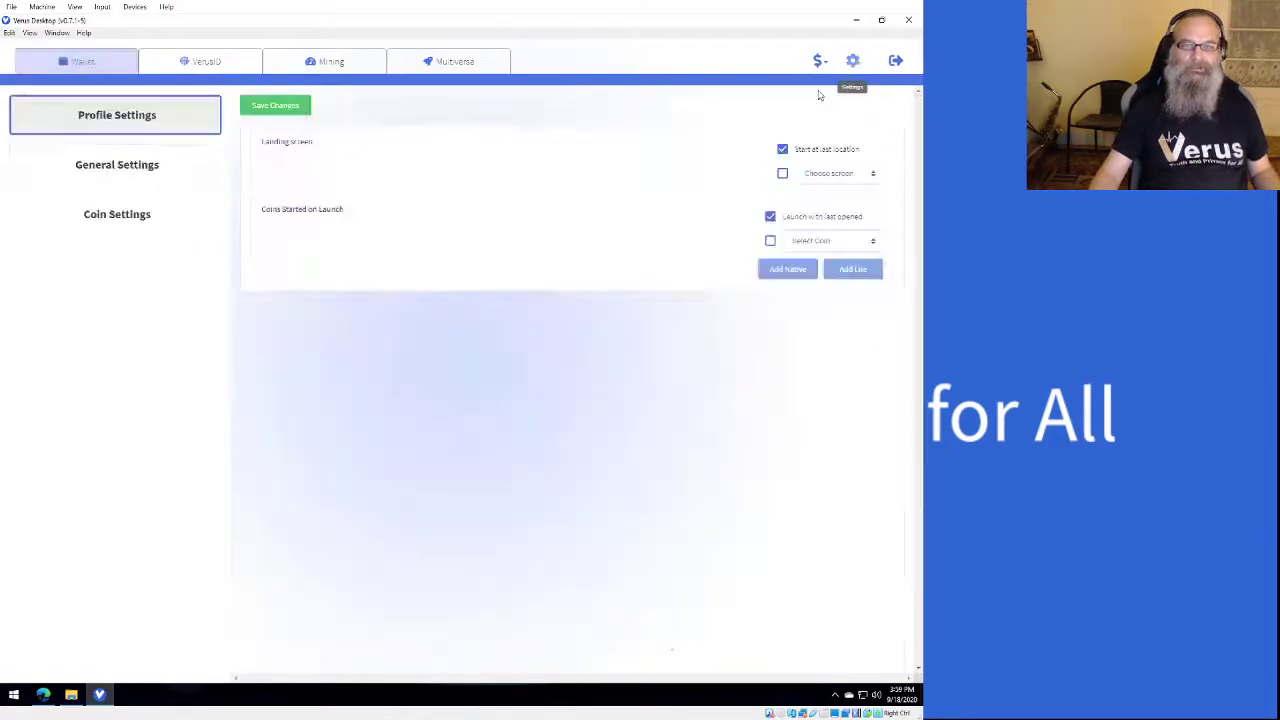
{"action": "left_click", "coordinate": [90, 212]}
{"action": "type", "text": "run i"}
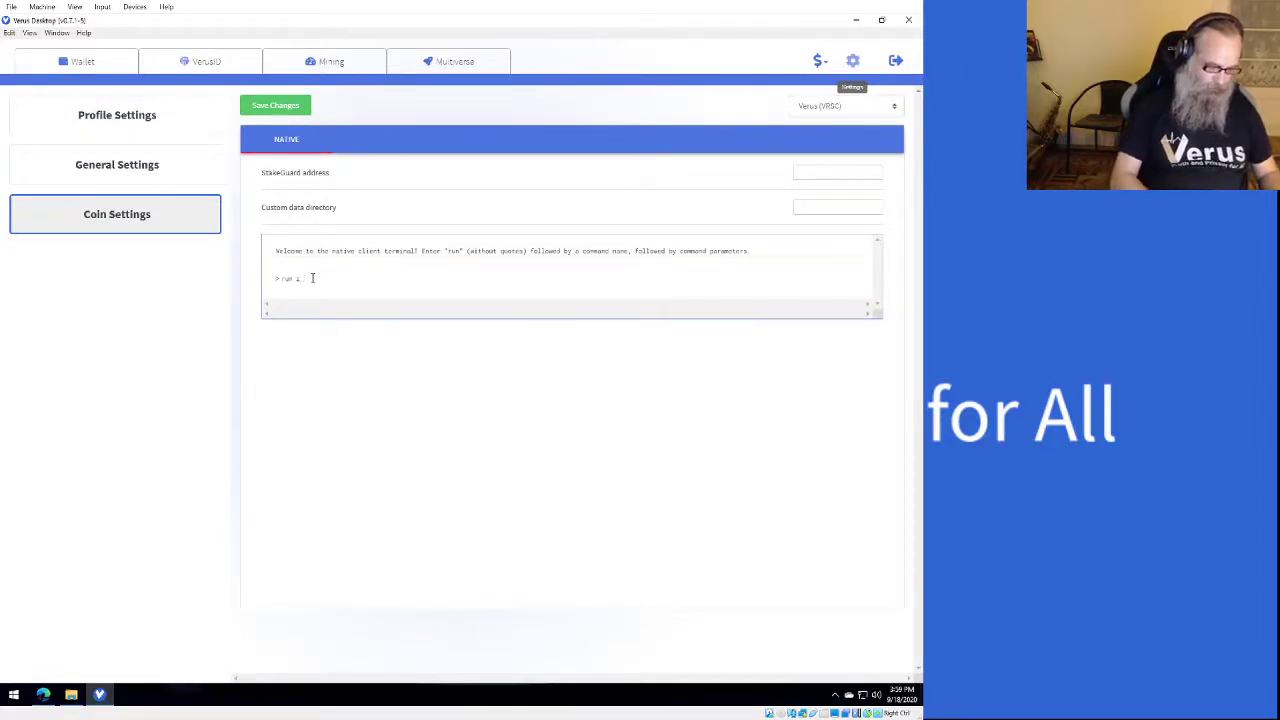
{"action": "type", "text": "exportwallet"}
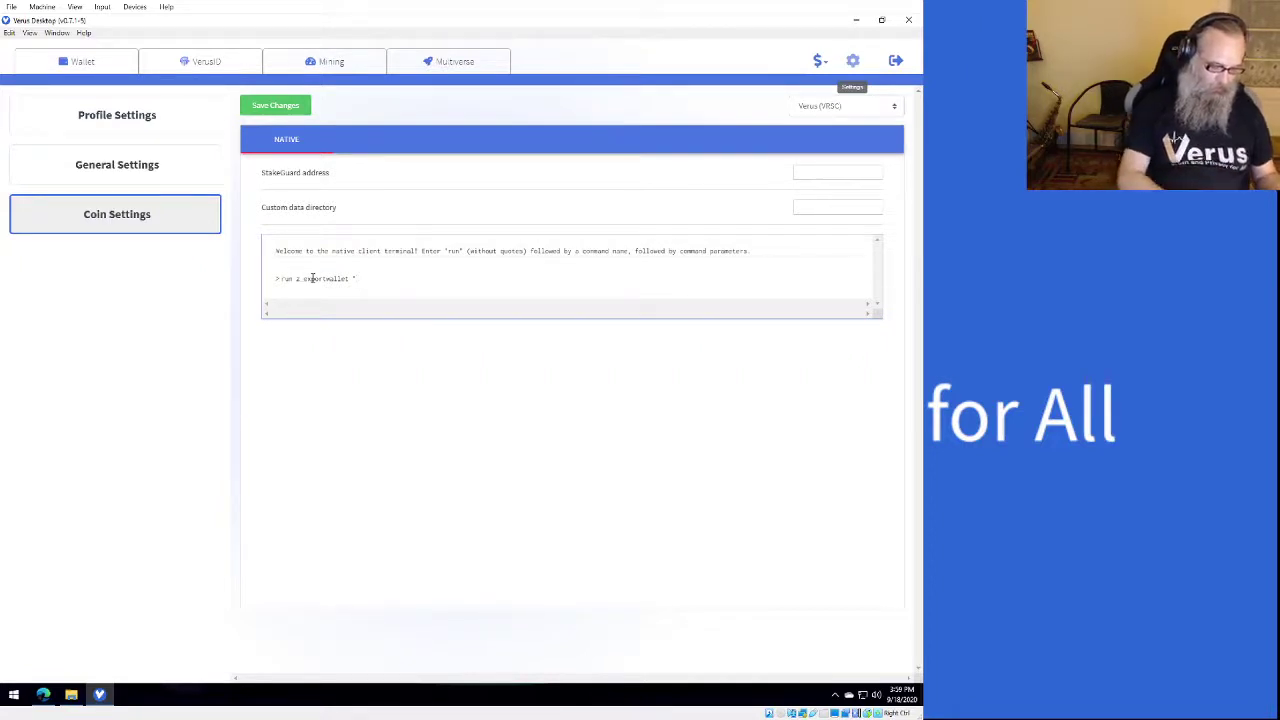
{"action": "type", "text": "1 "}
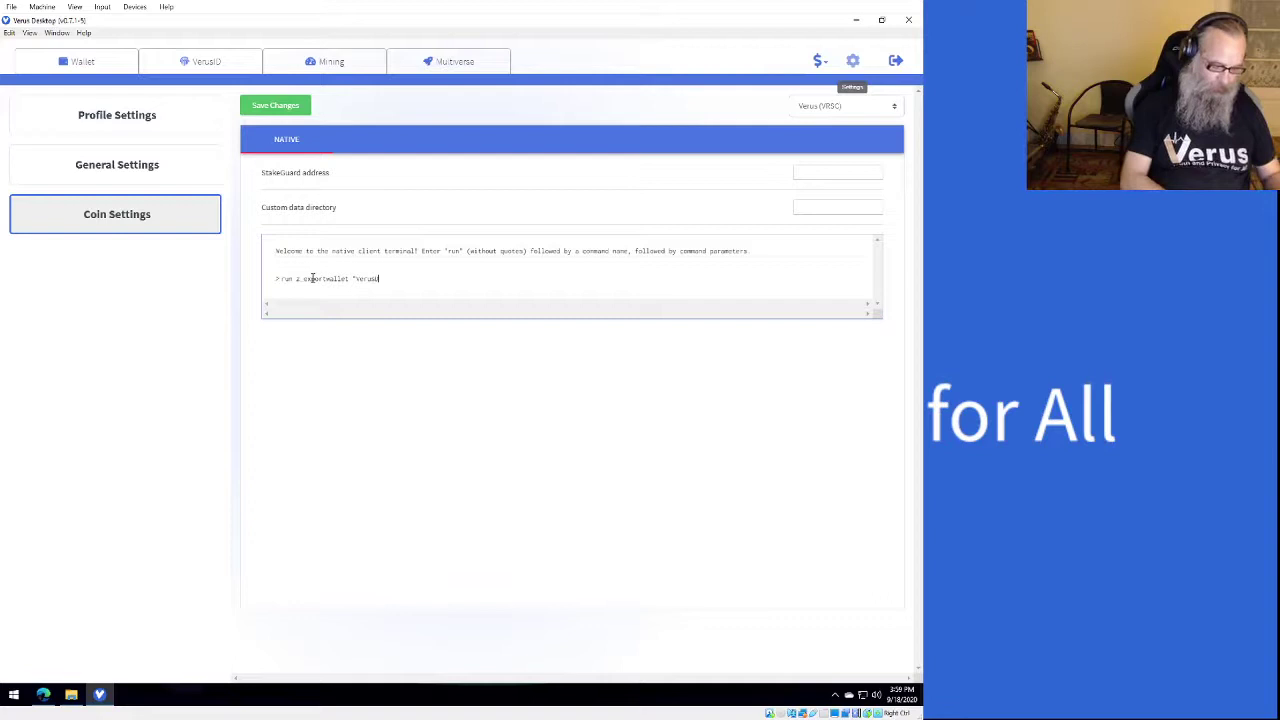
{"action": "type", "text": "ex"}
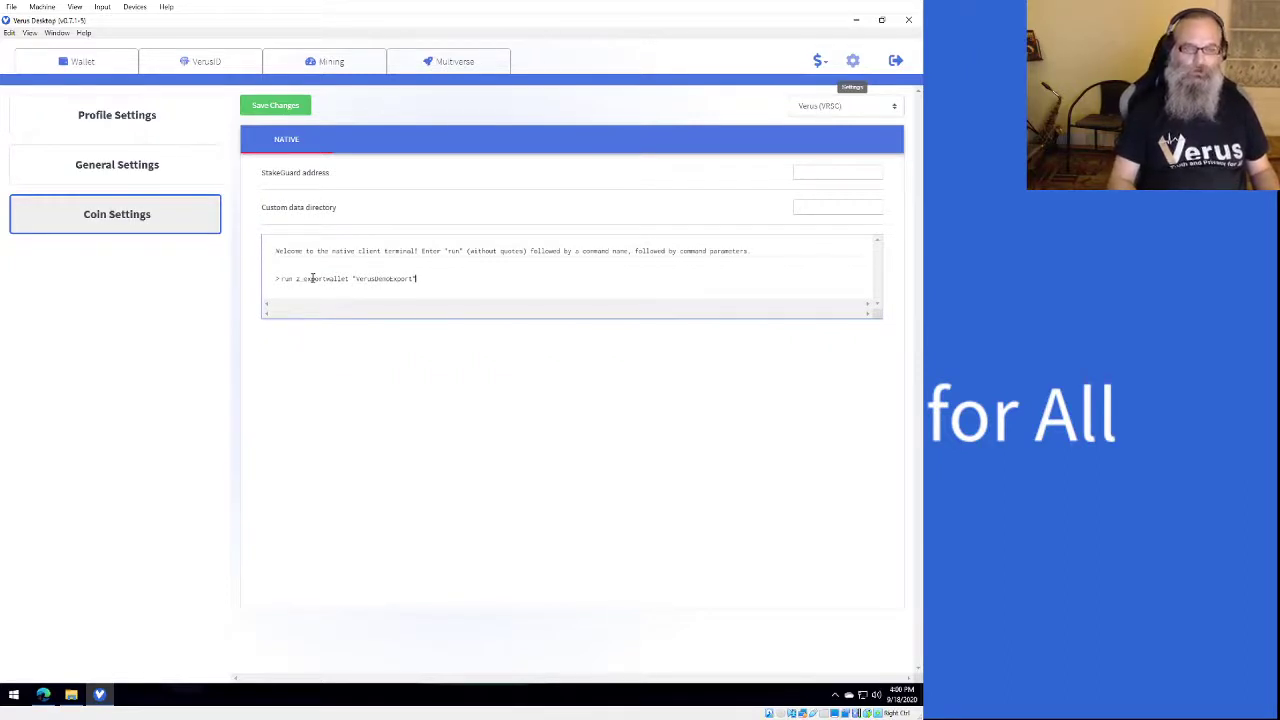
{"action": "key", "text": "Return"}
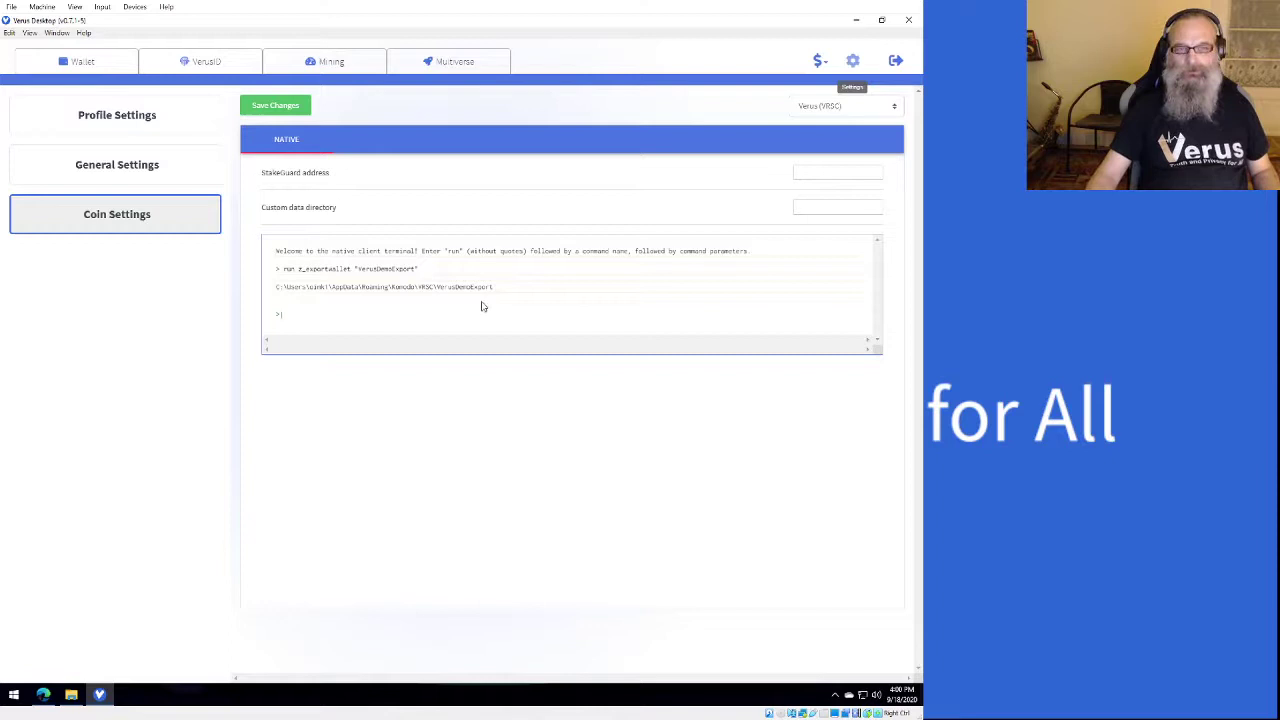
Step: Go back to the VRSC folder and pick Notepad under Open with for VerusDemoExport
{"action": "left_click", "coordinate": [71, 694]}
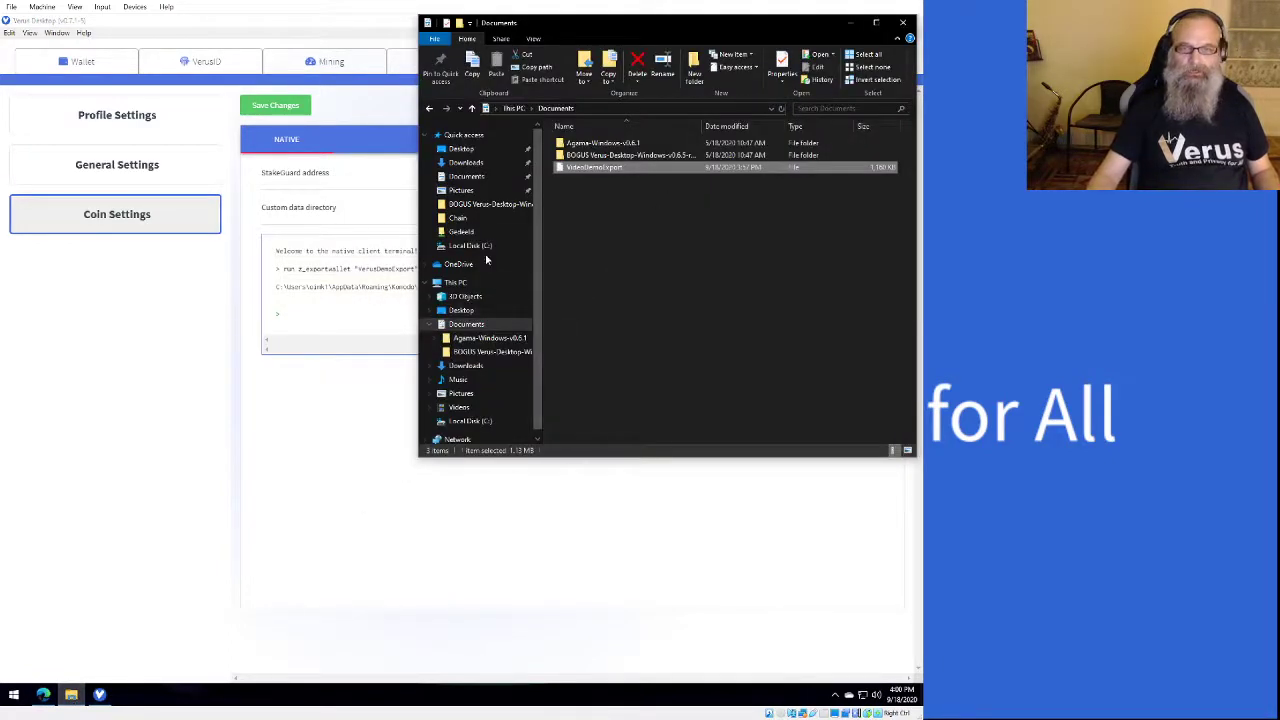
{"action": "left_click", "coordinate": [430, 109]}
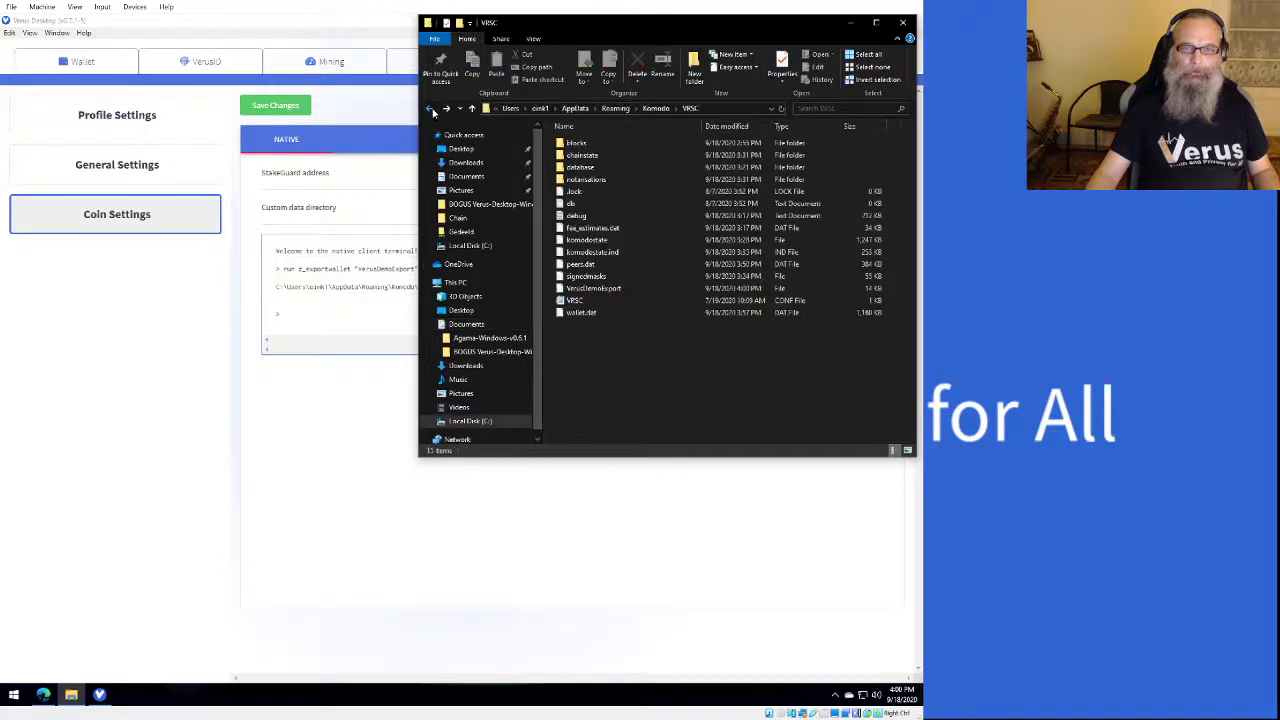
{"action": "left_click", "coordinate": [650, 288]}
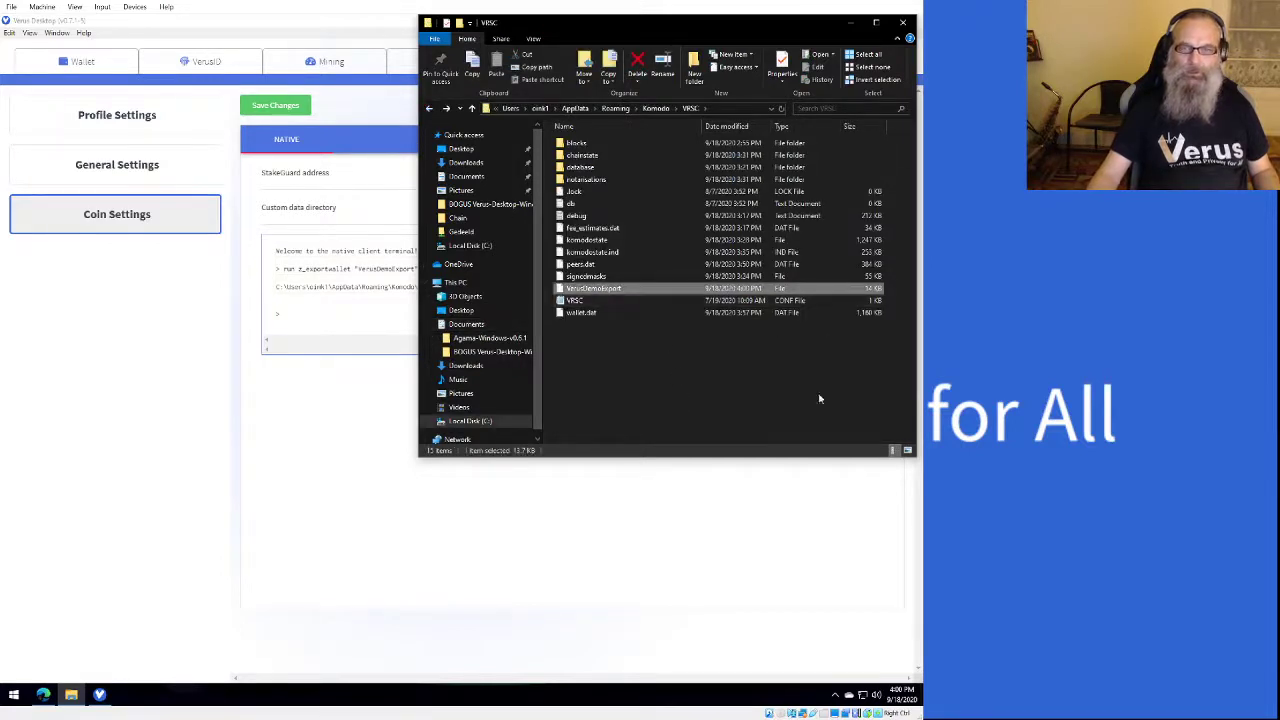
{"action": "right_click", "coordinate": [584, 290]}
{"action": "left_click", "coordinate": [616, 311]}
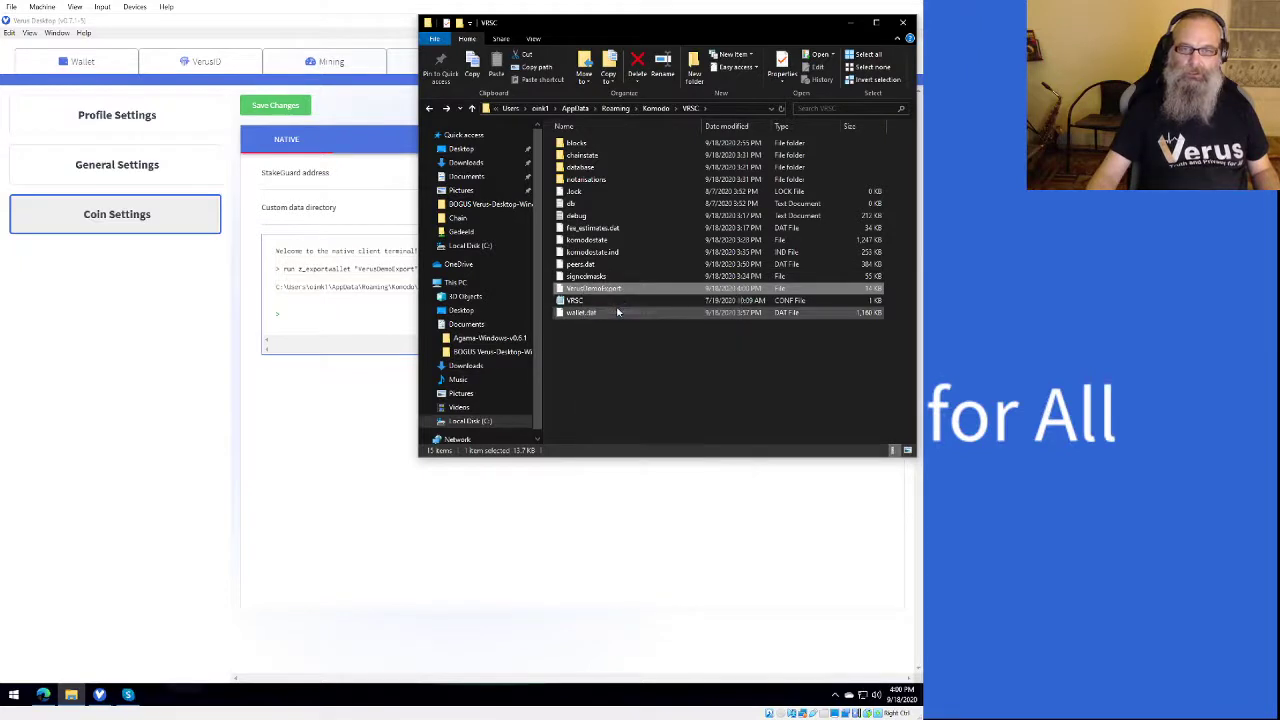
{"action": "right_click", "coordinate": [617, 290]}
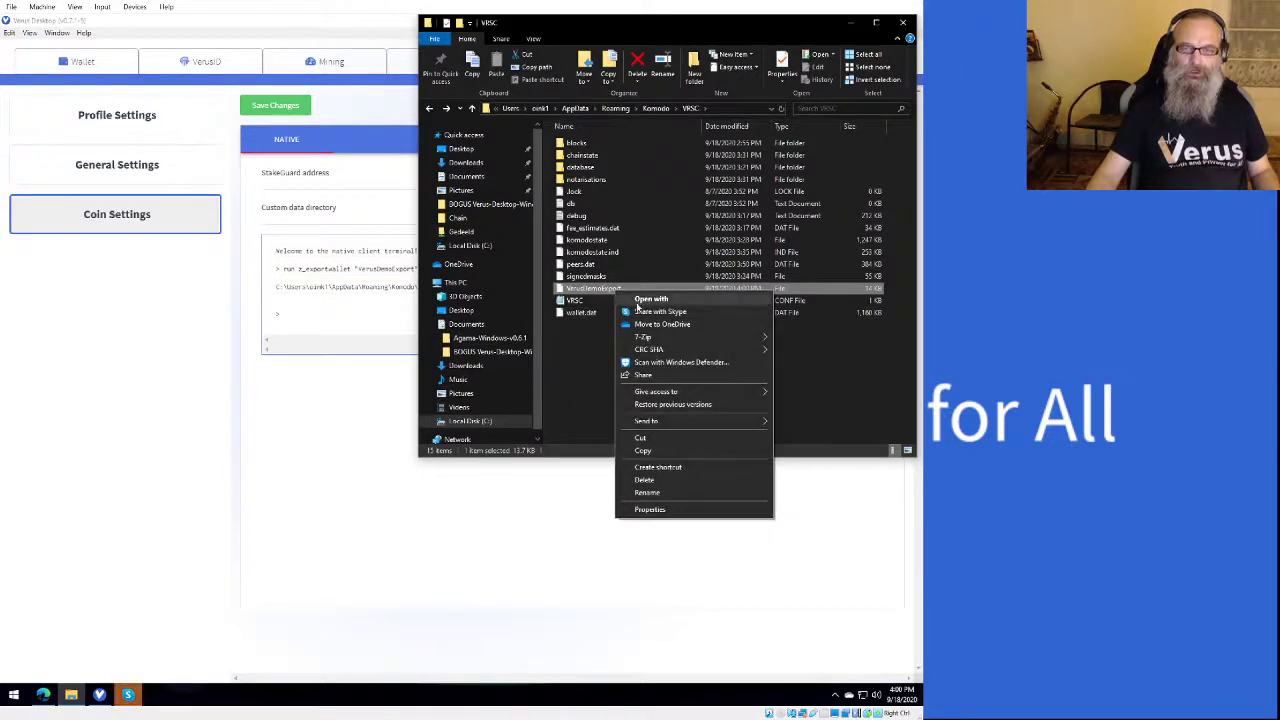
{"action": "left_click", "coordinate": [630, 298]}
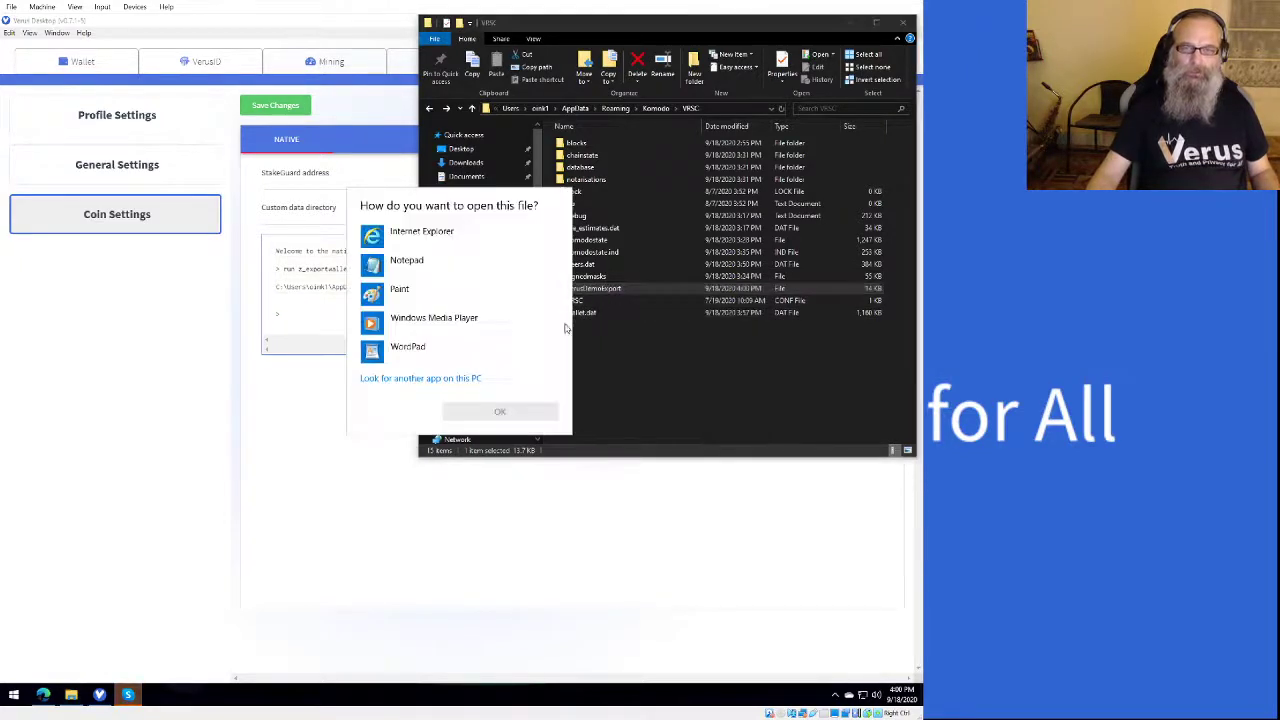
{"action": "left_click", "coordinate": [430, 263]}
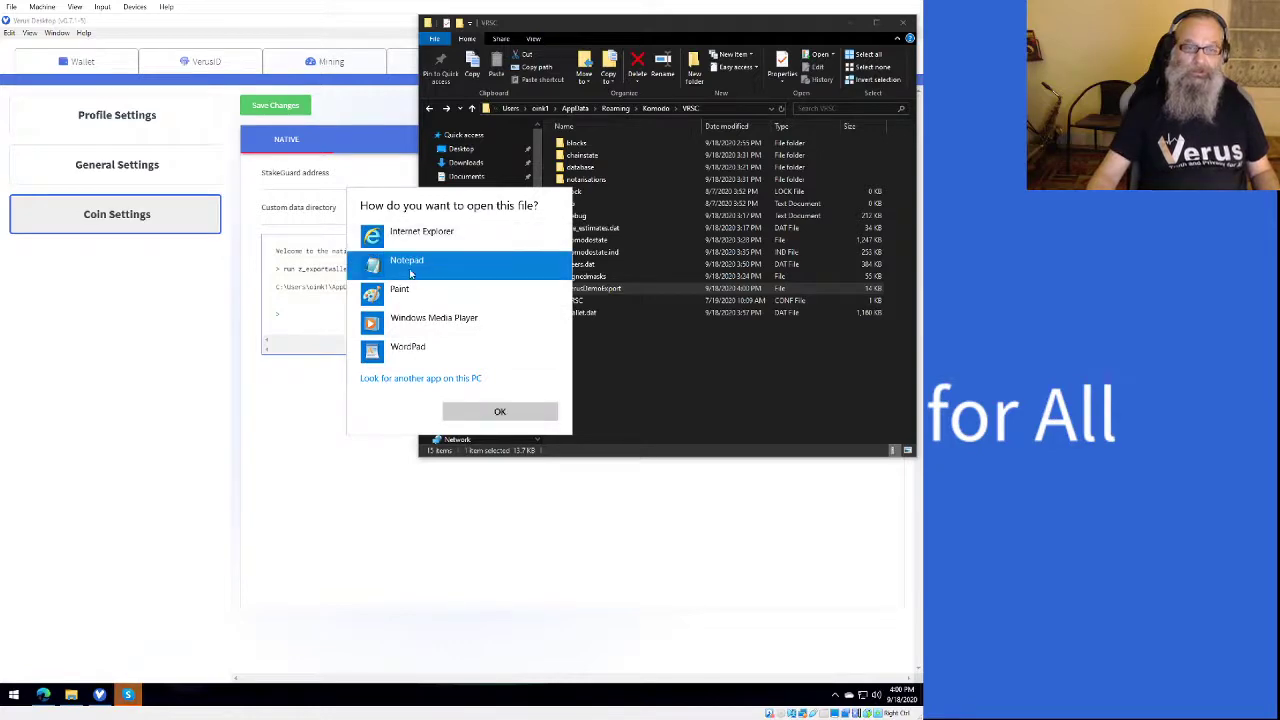
Step: Open the dump in Notepad and highlight the first private key and addresses
{"action": "double_click", "coordinate": [410, 263]}
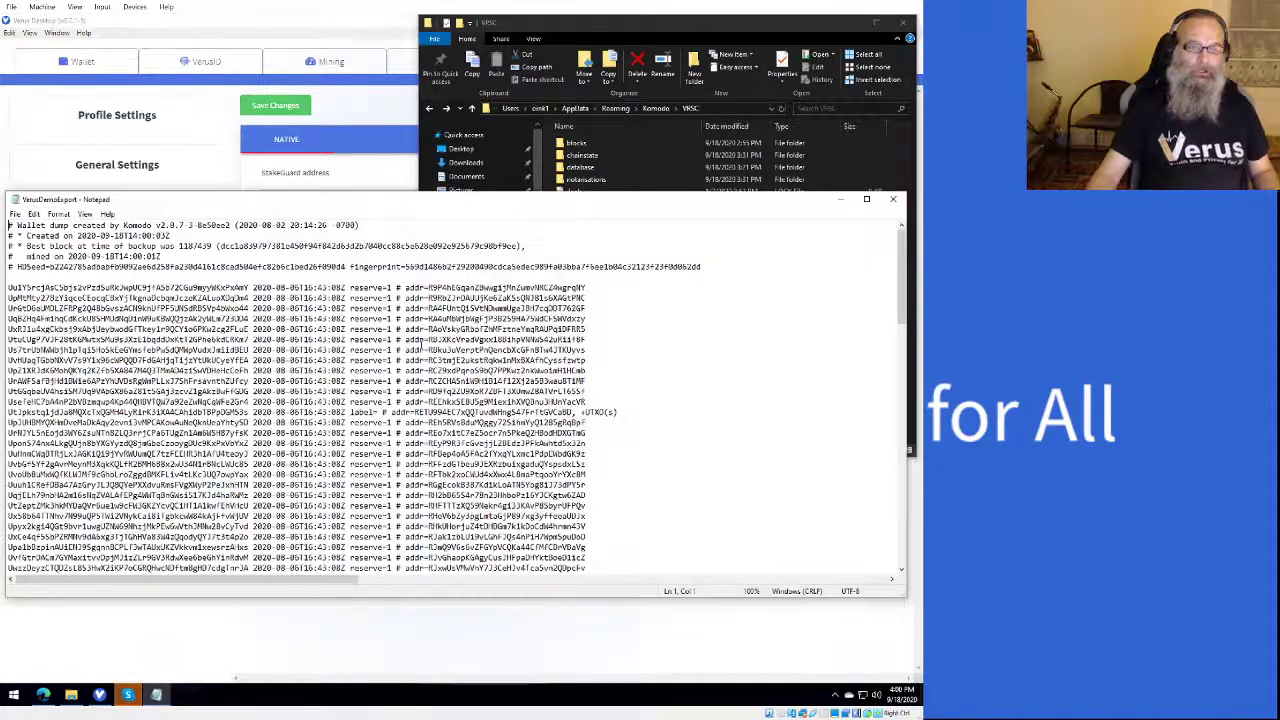
{"action": "left_click_drag", "start_coordinate": [17, 288], "coordinate": [250, 288]}
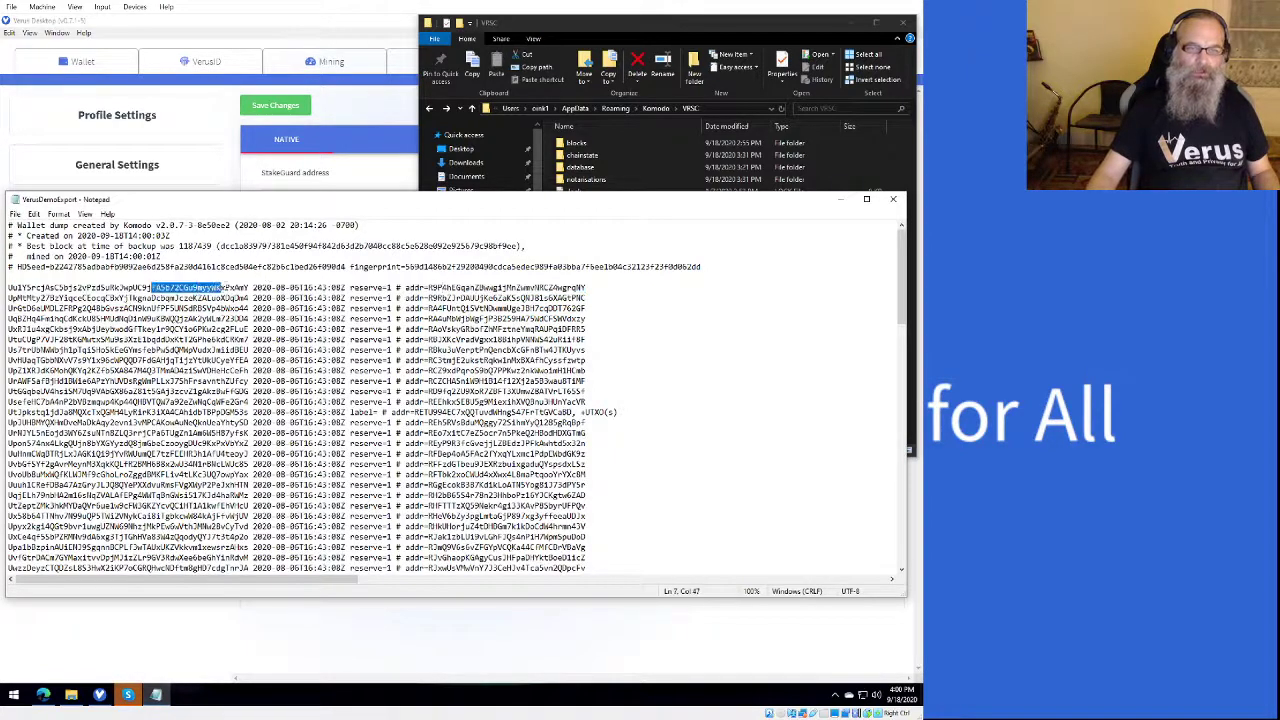
{"action": "left_click_drag", "start_coordinate": [442, 288], "coordinate": [507, 288]}
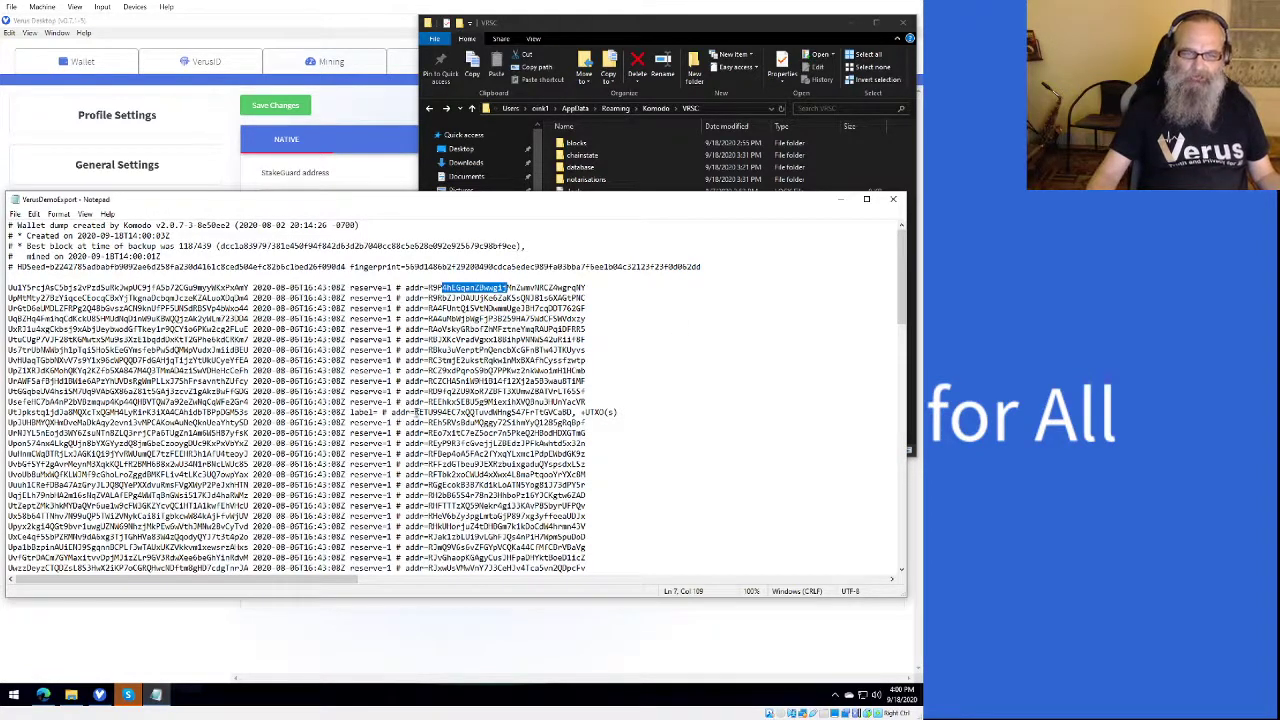
{"action": "mouse_move", "coordinate": [412, 412]}
{"action": "left_mouse_down"}
{"action": "mouse_move", "coordinate": [582, 412]}
{"action": "mouse_move", "coordinate": [562, 412]}
{"action": "left_mouse_up"}
{"action": "right_click", "coordinate": [592, 410]}
{"action": "left_click", "coordinate": [605, 401]}
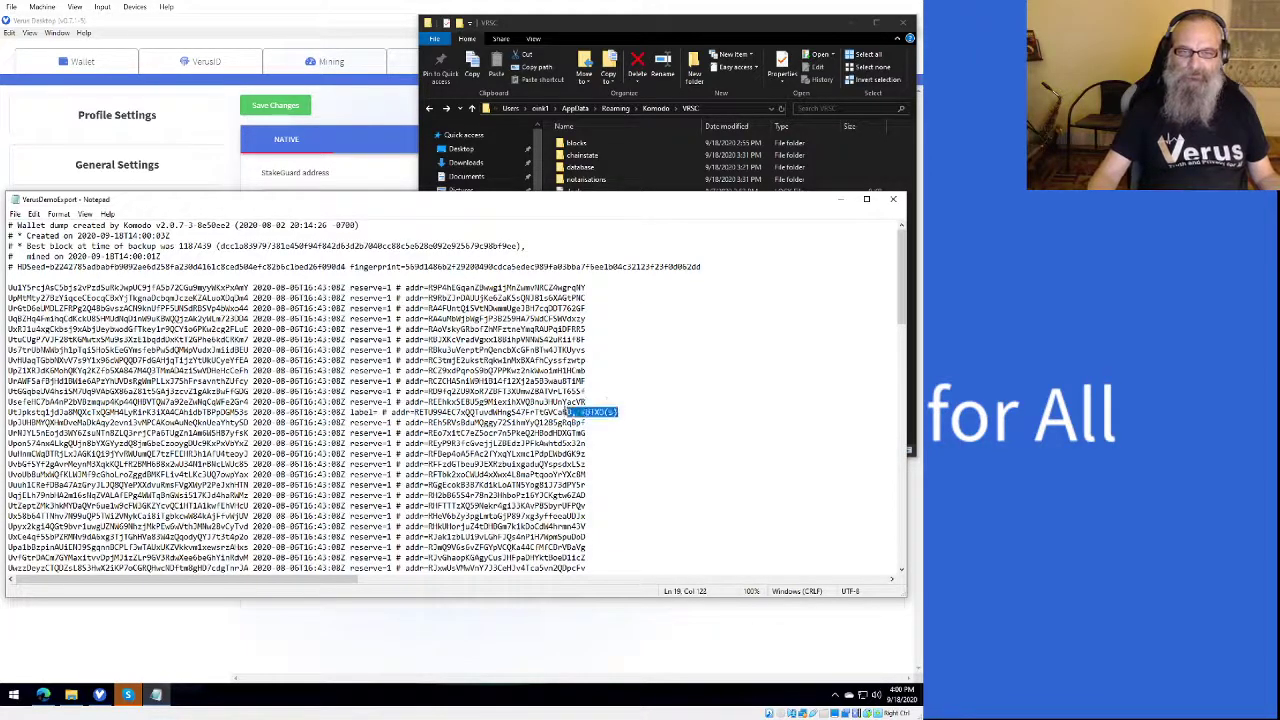
Step: Scroll down and highlight the UTXO and ID notes on a label line
{"action": "scroll", "coordinate": [709, 404], "scroll_direction": "down", "scroll_amount": 5}
{"action": "scroll", "coordinate": [711, 405], "scroll_direction": "down", "scroll_amount": 1}
{"action": "scroll", "coordinate": [710, 404], "scroll_direction": "up", "scroll_amount": 10}
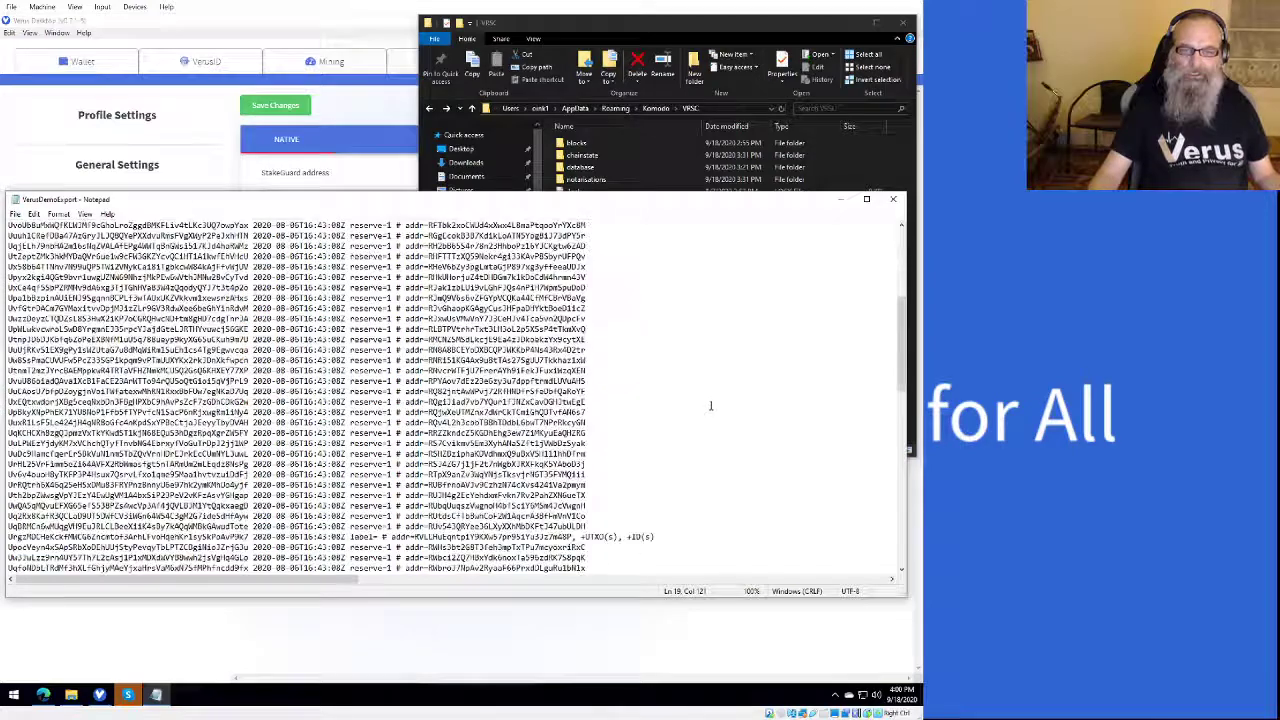
{"action": "scroll", "coordinate": [710, 404], "scroll_direction": "down", "scroll_amount": 2}
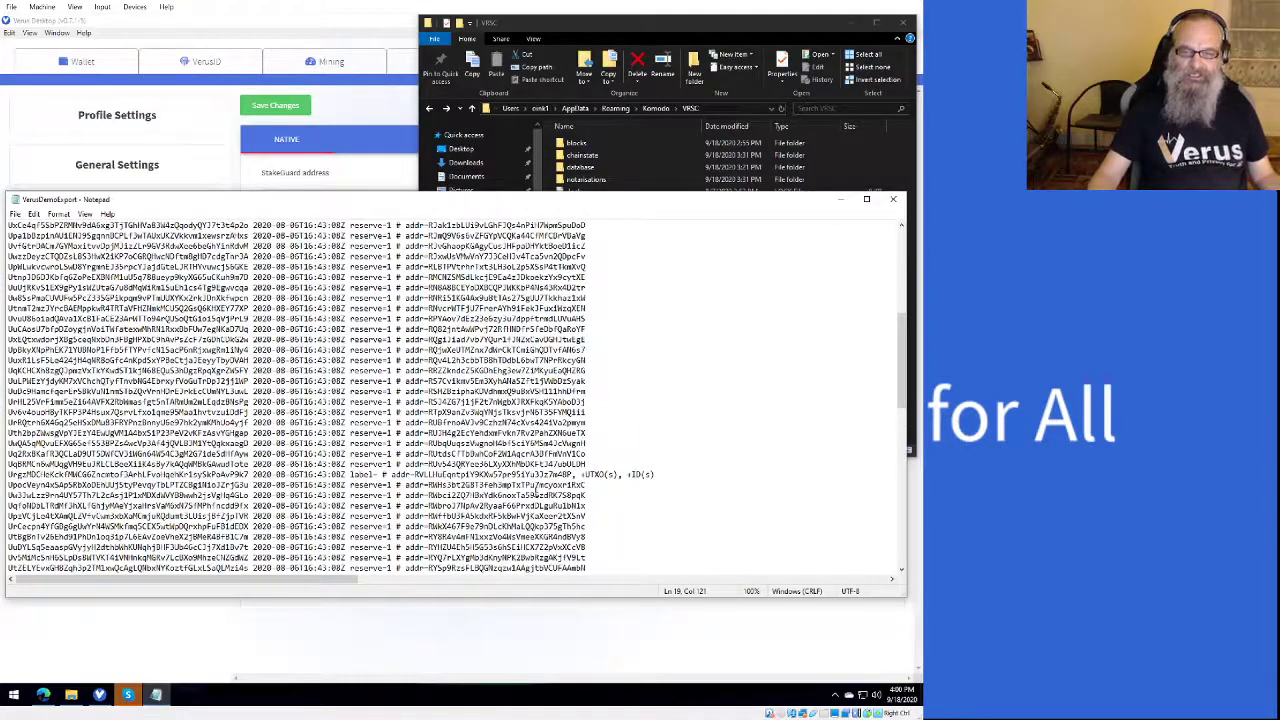
{"action": "left_click_drag", "start_coordinate": [655, 474], "coordinate": [552, 474]}
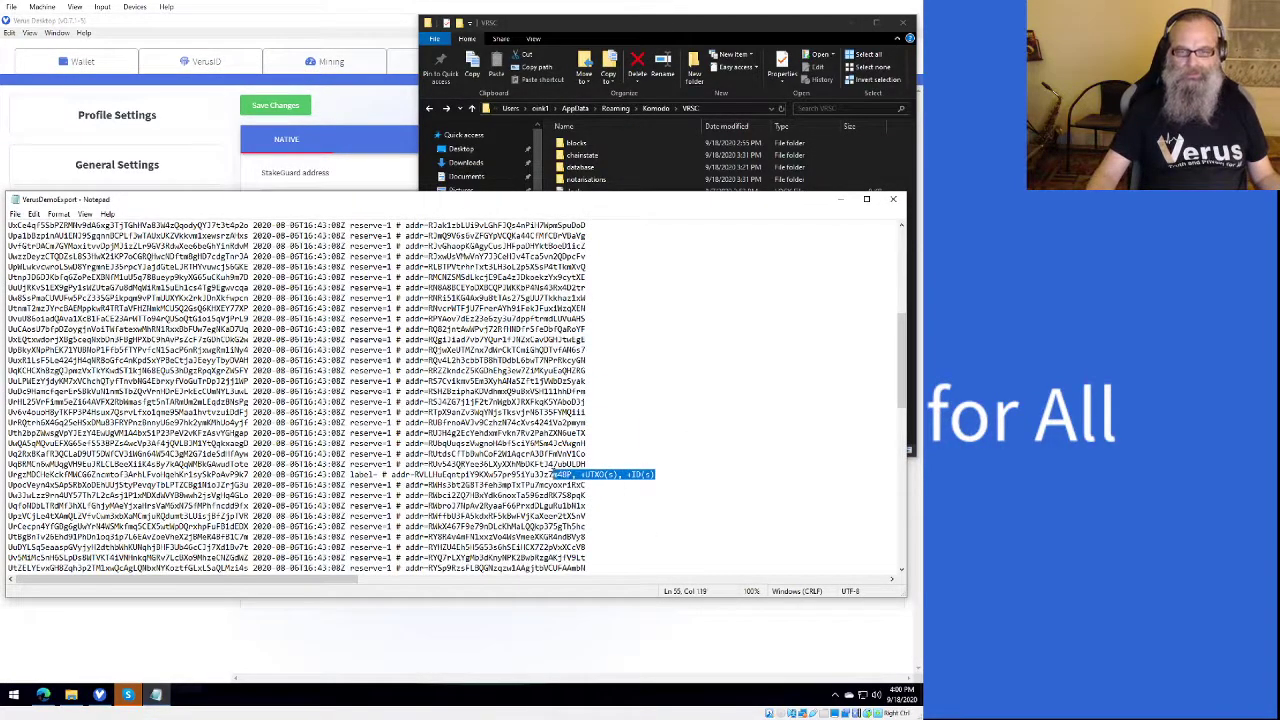
{"action": "left_click", "coordinate": [677, 477]}
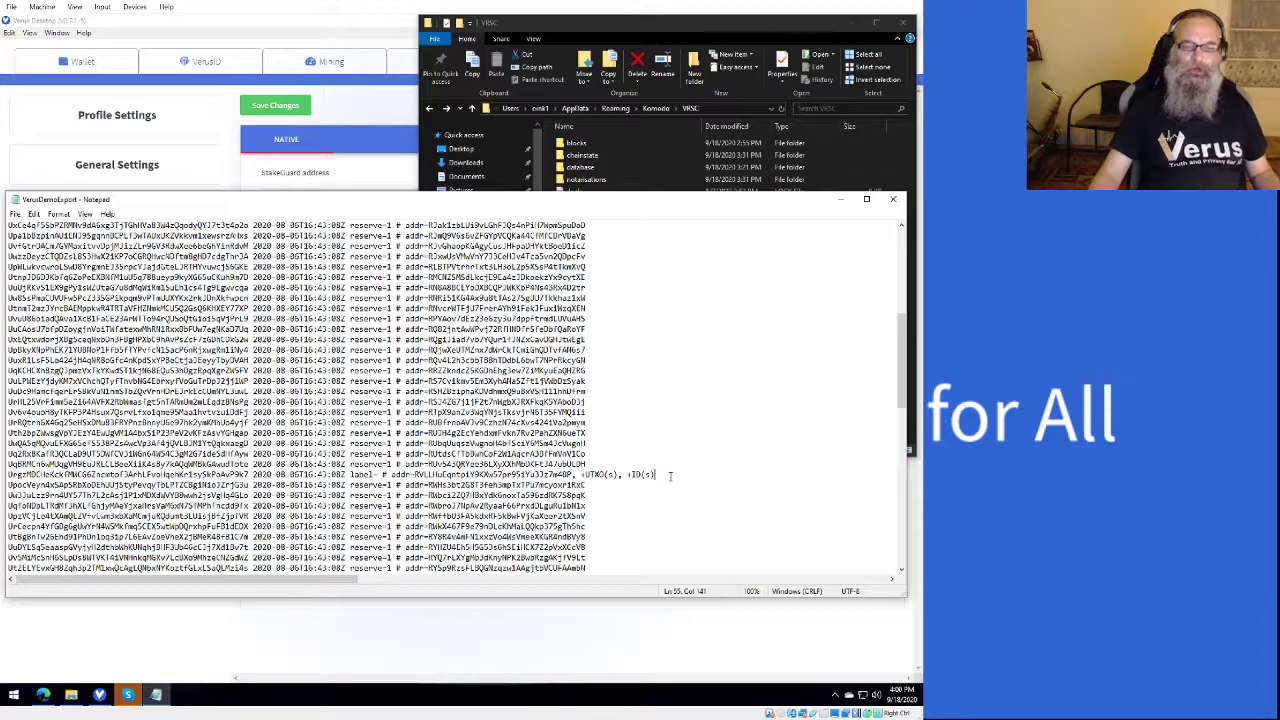
Step: Scroll to '# End of dump' and back up through the key list
{"action": "scroll", "coordinate": [670, 476], "scroll_direction": "down", "scroll_amount": 3}
{"action": "scroll", "coordinate": [670, 476], "scroll_direction": "down", "scroll_amount": 3}
{"action": "scroll", "coordinate": [670, 476], "scroll_direction": "down", "scroll_amount": 3}
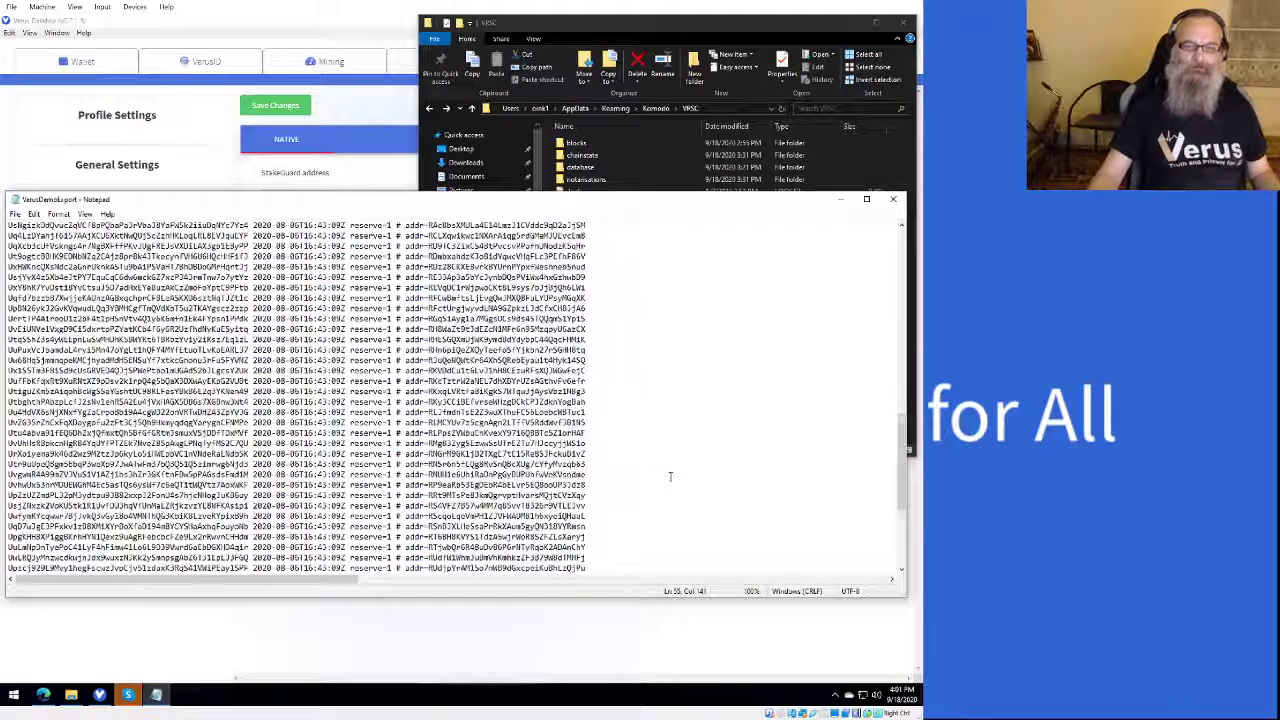
{"action": "scroll", "coordinate": [670, 476], "scroll_direction": "down", "scroll_amount": 3}
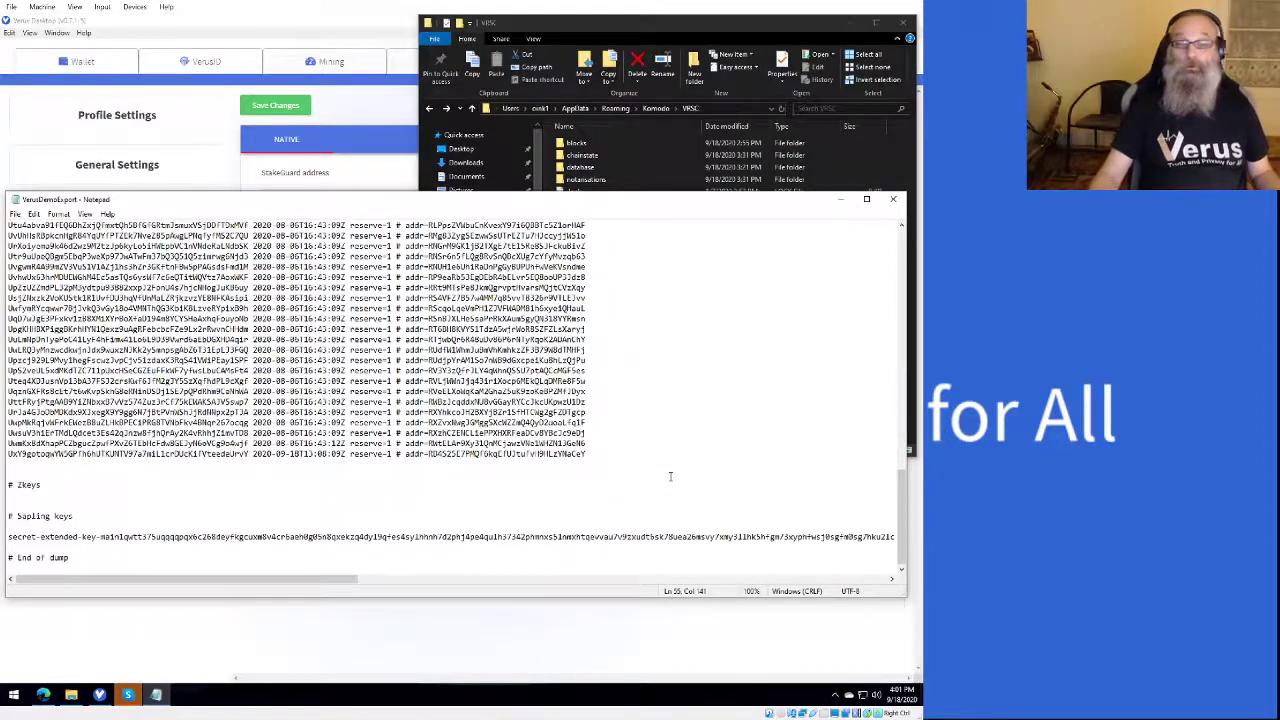
{"action": "scroll", "coordinate": [670, 476], "scroll_direction": "up", "scroll_amount": 3}
{"action": "scroll", "coordinate": [670, 476], "scroll_direction": "up", "scroll_amount": 2}
{"action": "scroll", "coordinate": [670, 476], "scroll_direction": "up", "scroll_amount": 2}
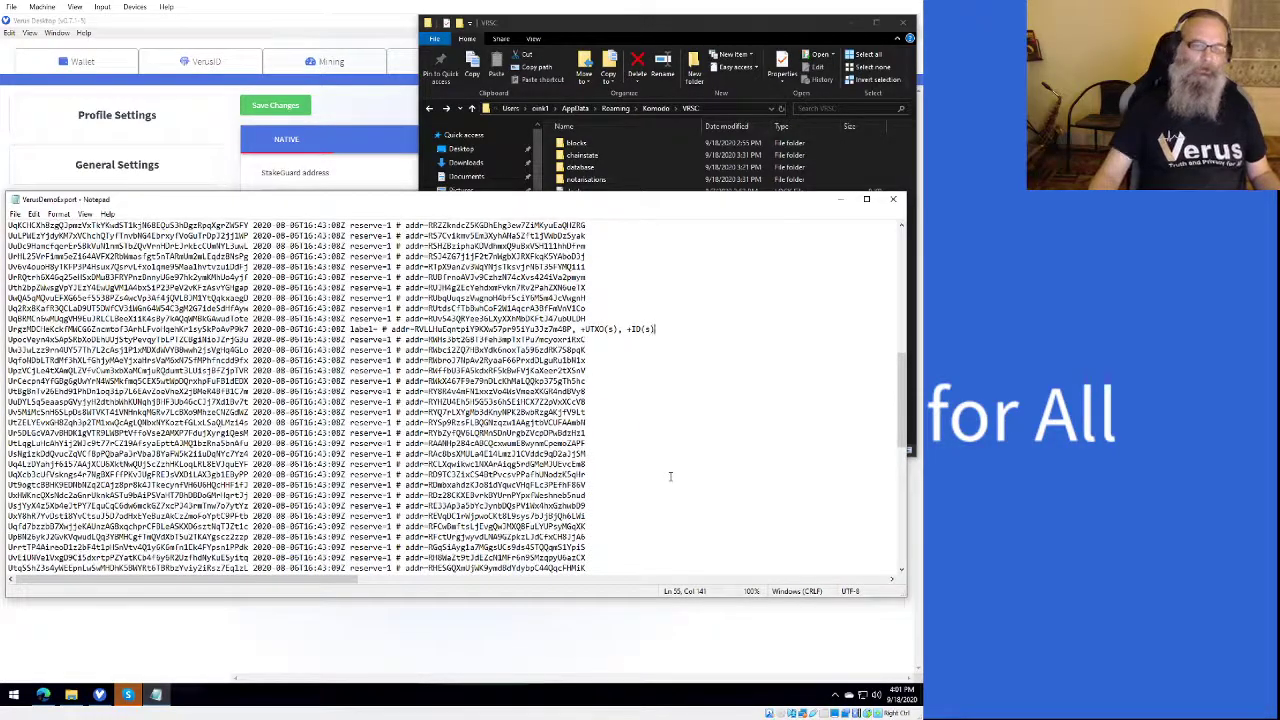
{"action": "scroll", "coordinate": [670, 476], "scroll_direction": "up", "scroll_amount": 2}
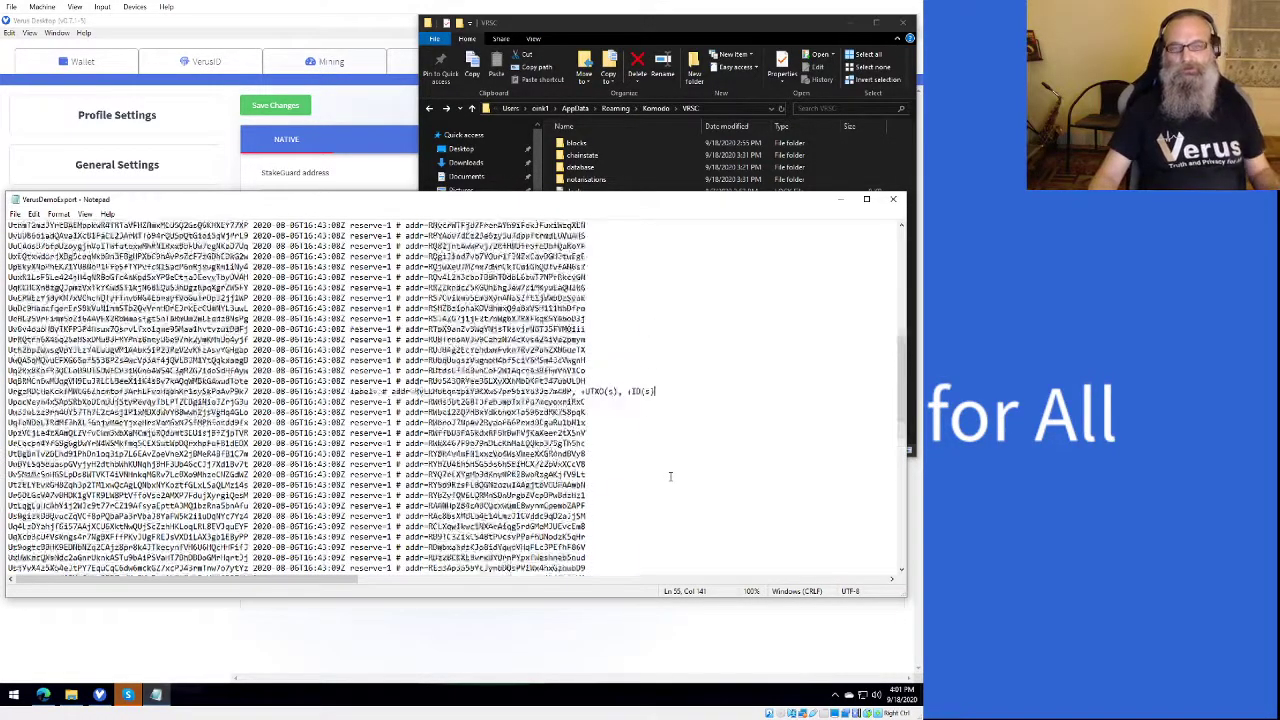
{"action": "scroll", "coordinate": [670, 476], "scroll_direction": "down", "scroll_amount": 5}
{"action": "scroll", "coordinate": [670, 476], "scroll_direction": "up", "scroll_amount": 9}
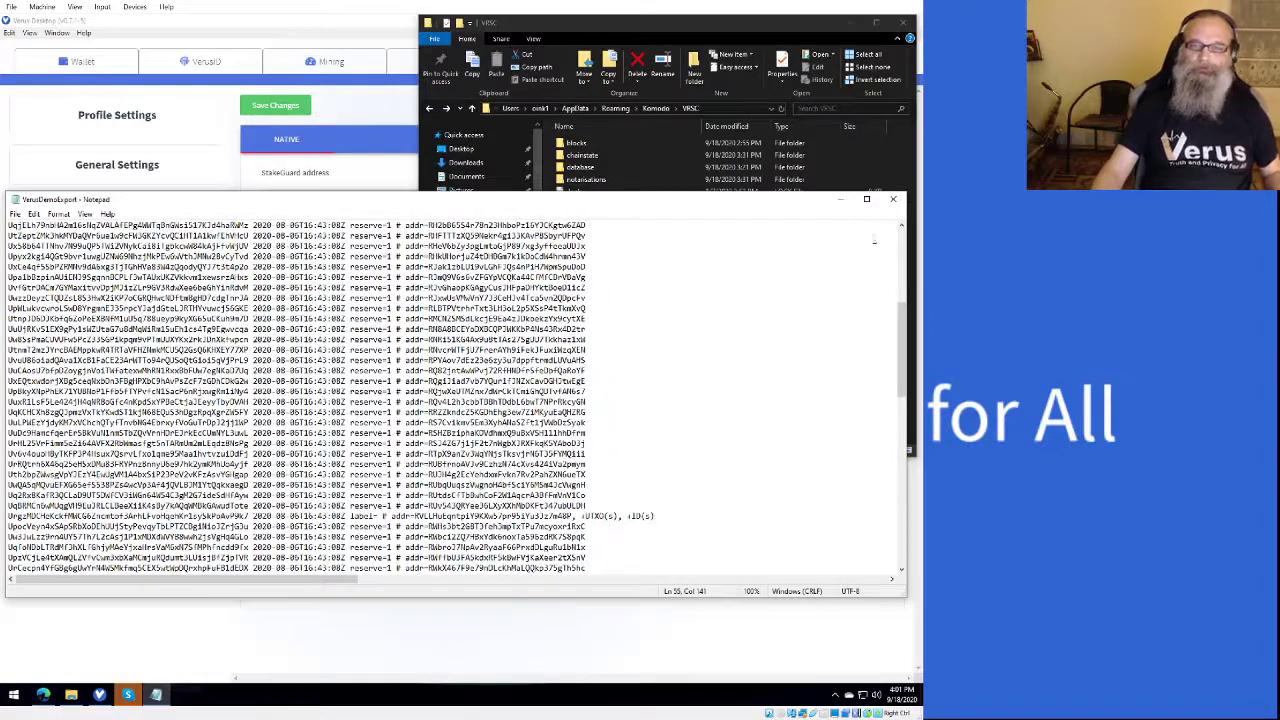
Step: Close Notepad and cut-paste VerusDemoExport from VRSC into Documents
{"action": "left_click", "coordinate": [893, 199]}
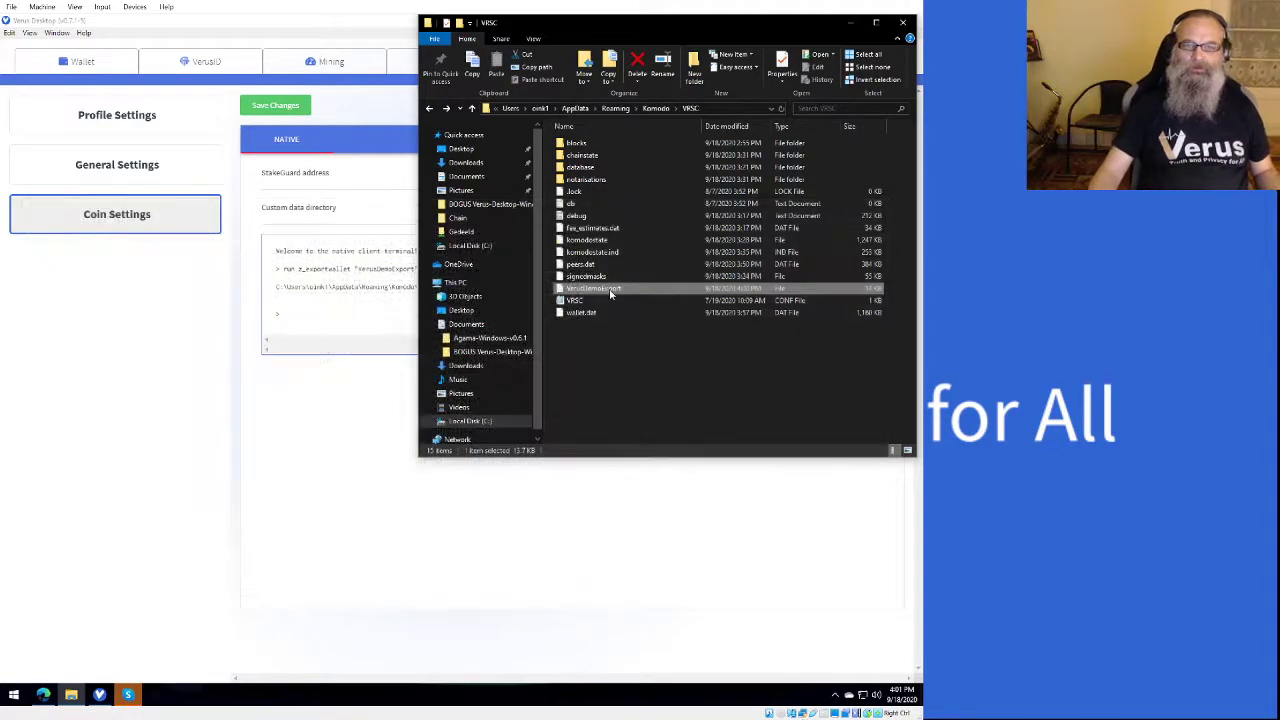
{"action": "right_click", "coordinate": [610, 289]}
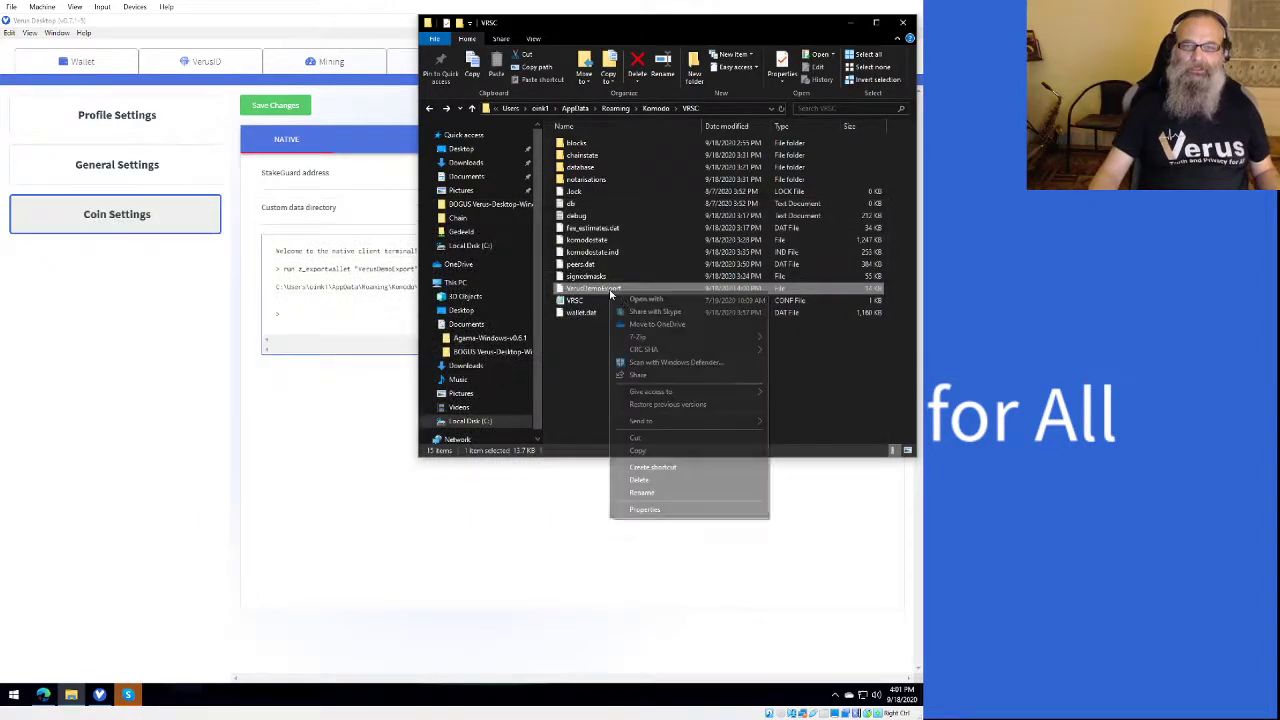
{"action": "left_click", "coordinate": [666, 436]}
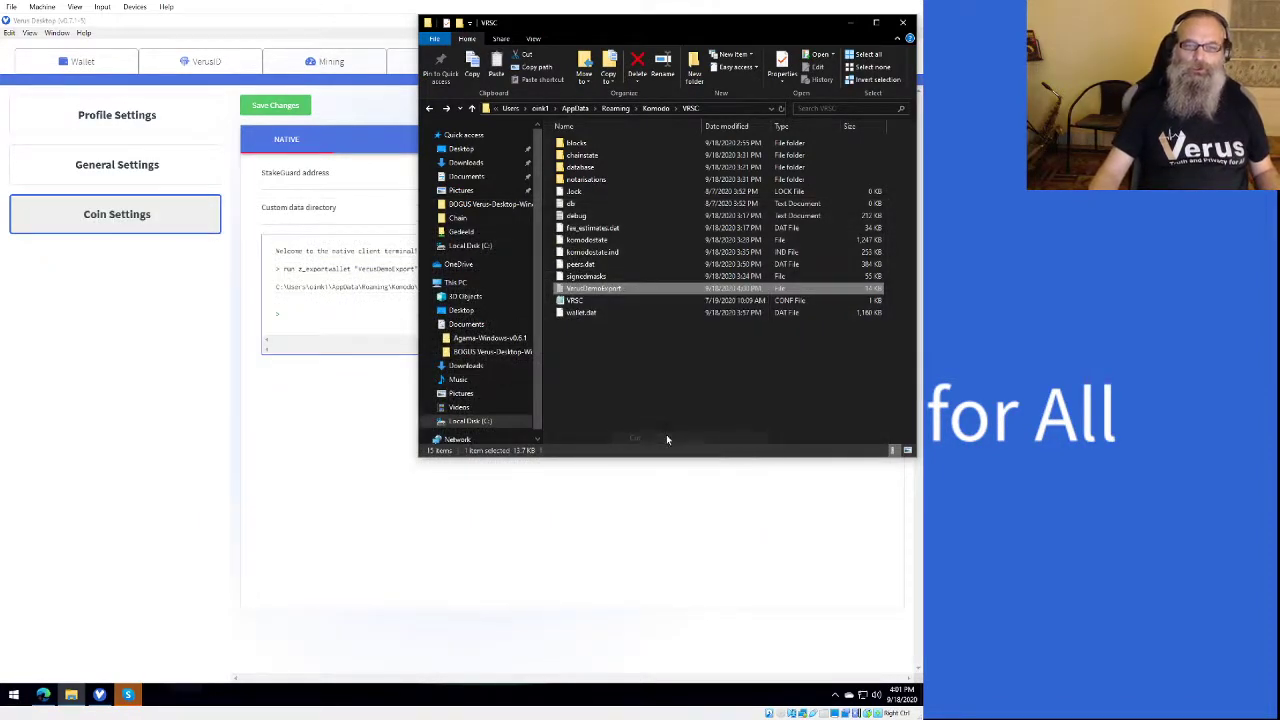
{"action": "left_click", "coordinate": [492, 177]}
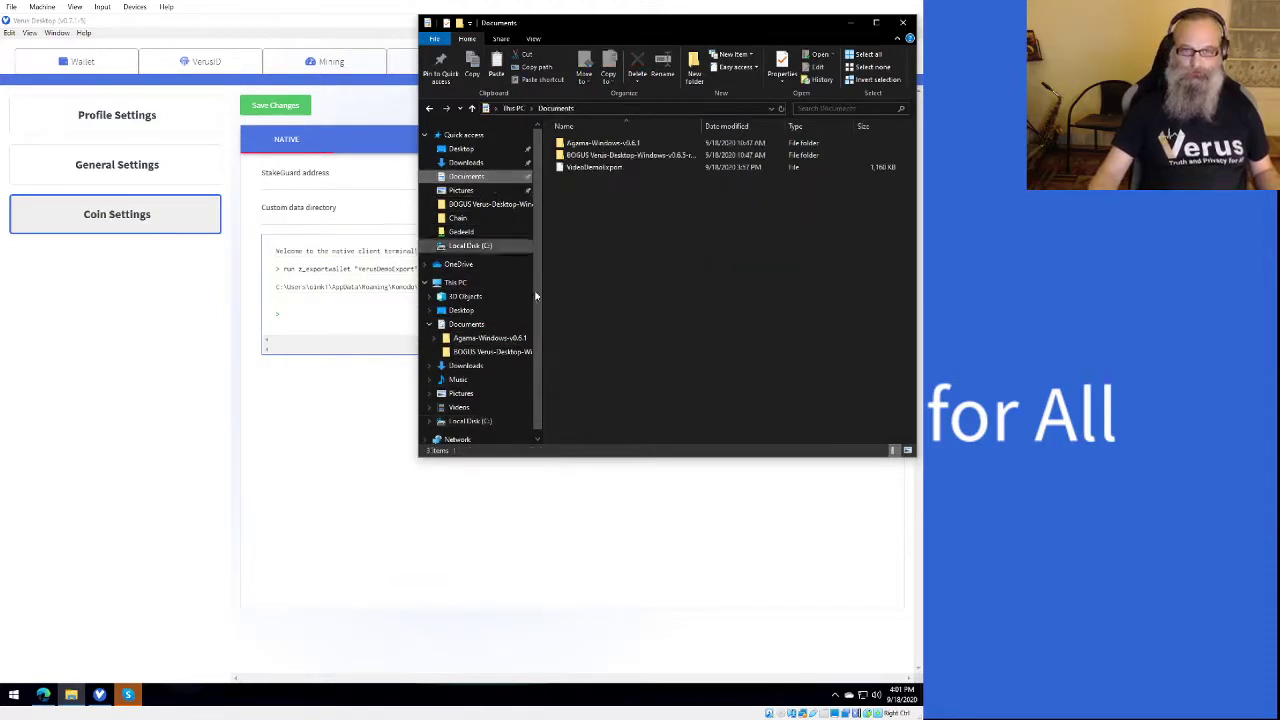
{"action": "key", "text": "ctrl+v"}
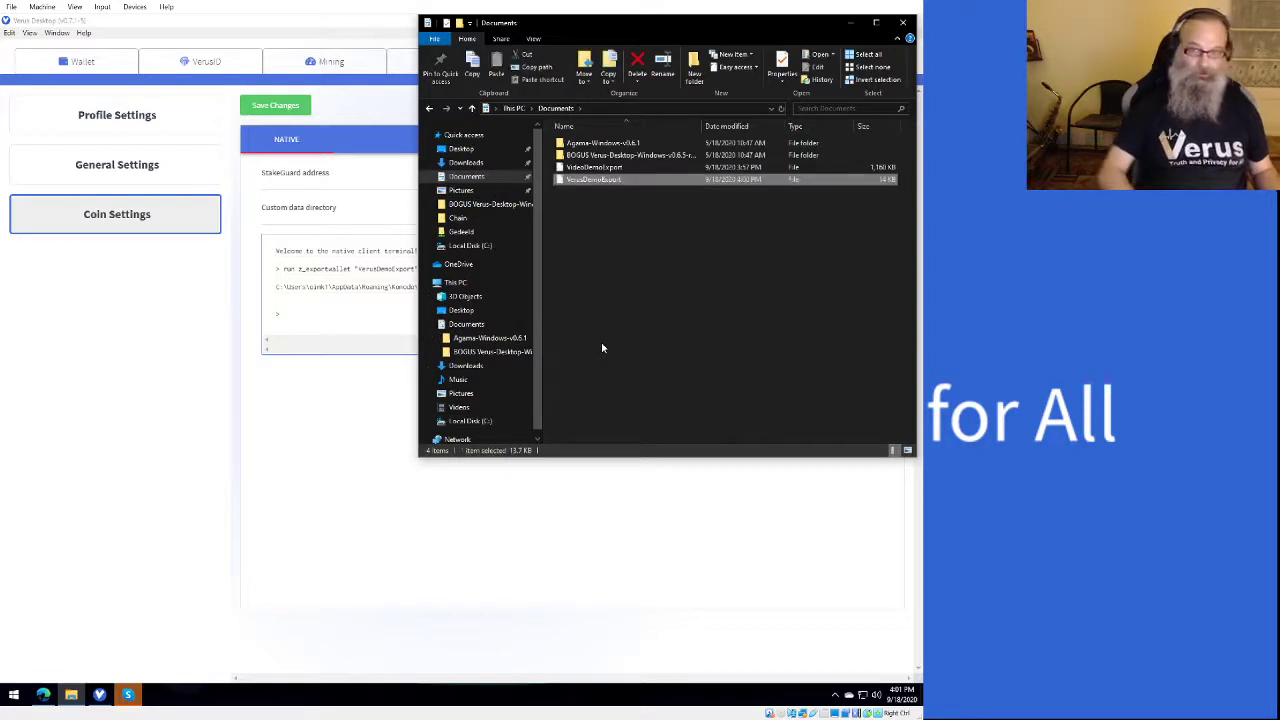